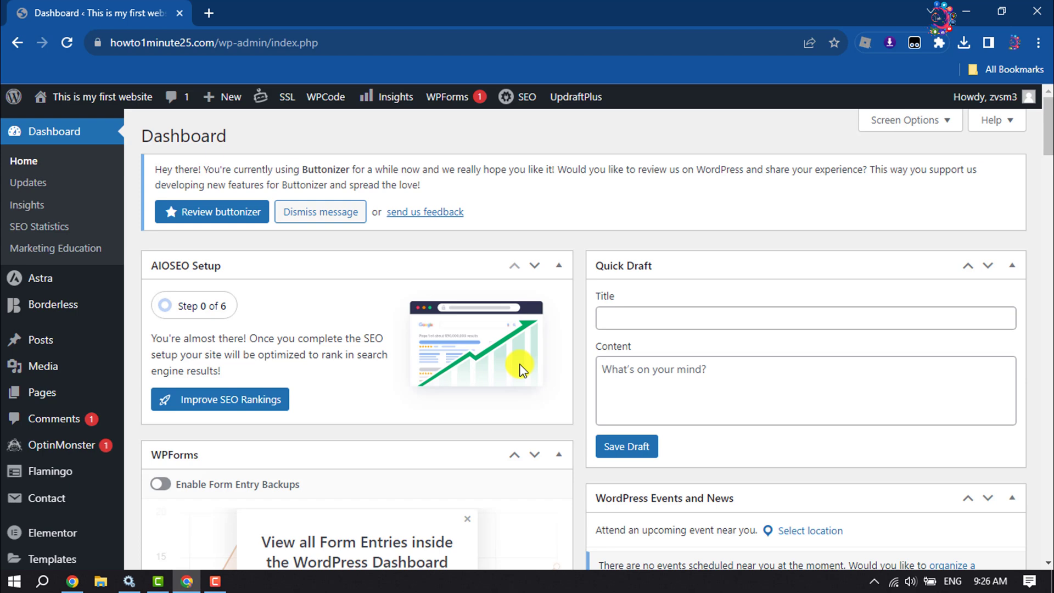
scroll(506, 371, "down", 4)
scroll(17, 363, "down", 4)
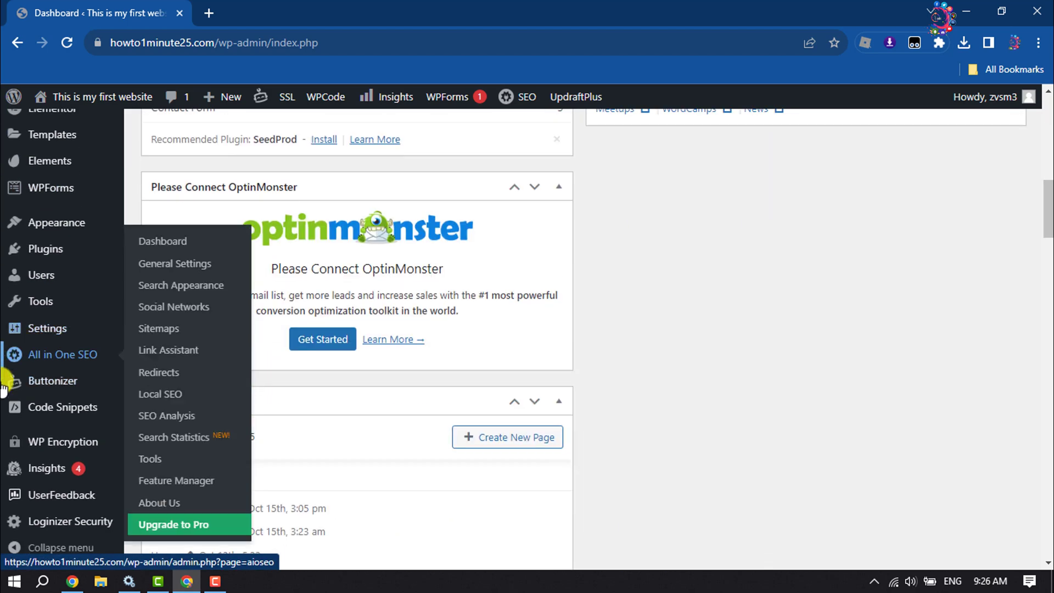
mouse_move(45, 250)
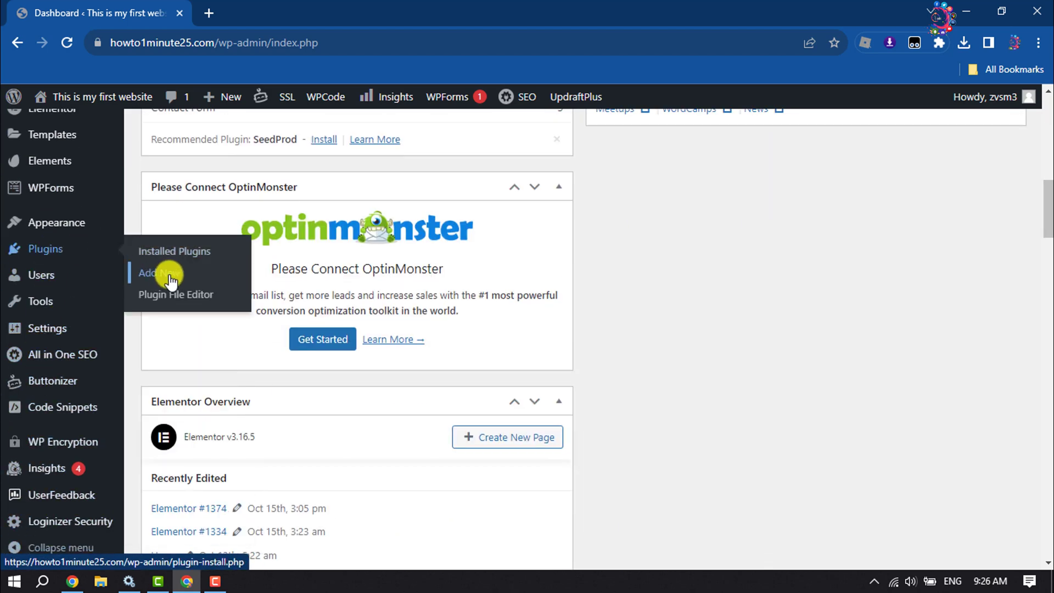
From Plugins > Add New, search for 'chaty' and install the Chaty chat widget plugin.
left_click(171, 280)
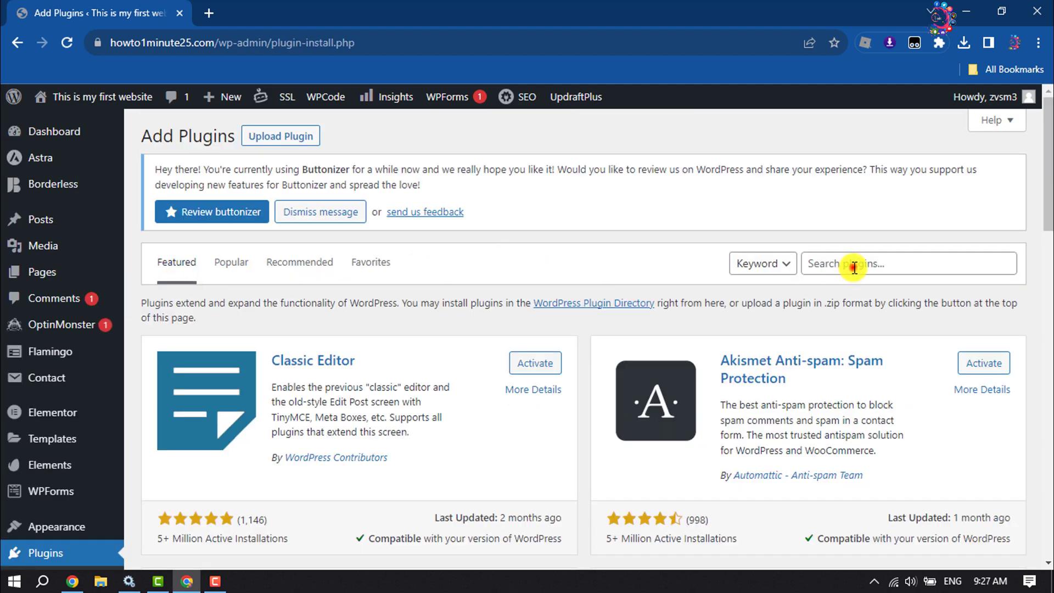
left_click(855, 265)
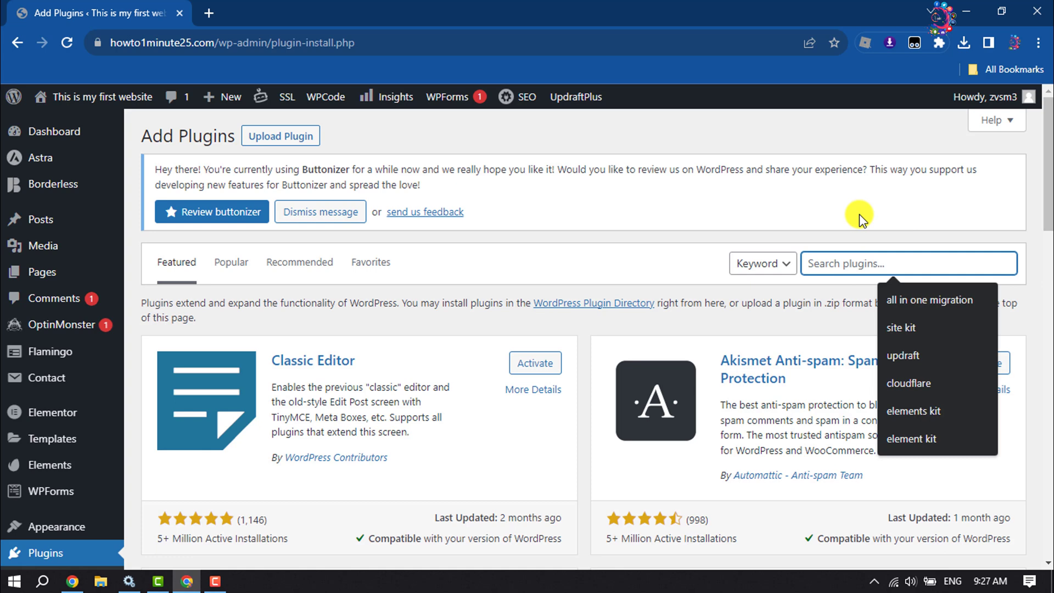
type("chaty")
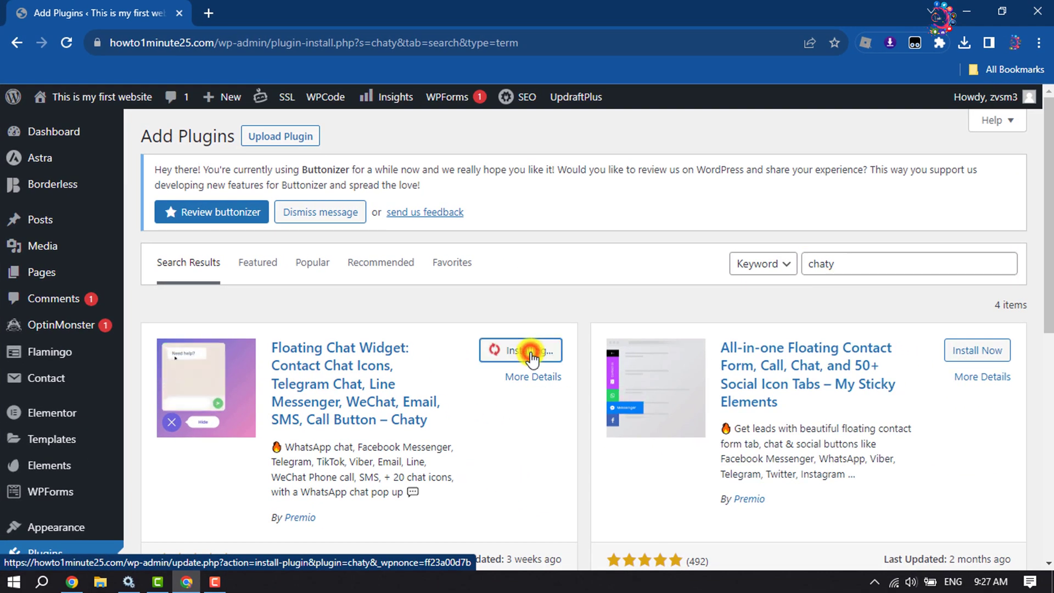
left_click(531, 355)
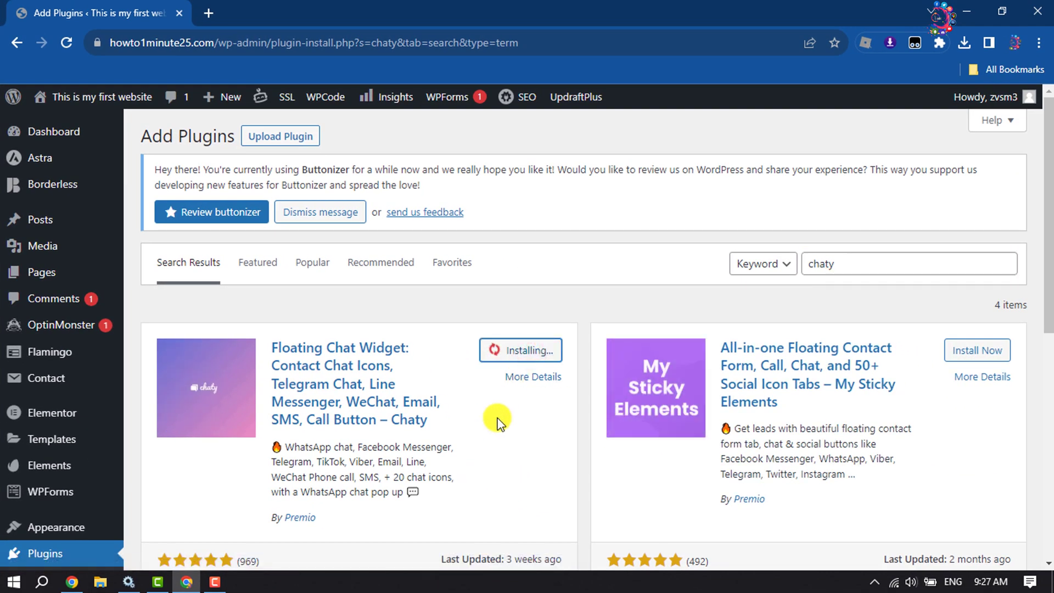
Activate Chaty and skip the Premio newsletter sign-up with 'No, I will do it later'.
left_click(536, 355)
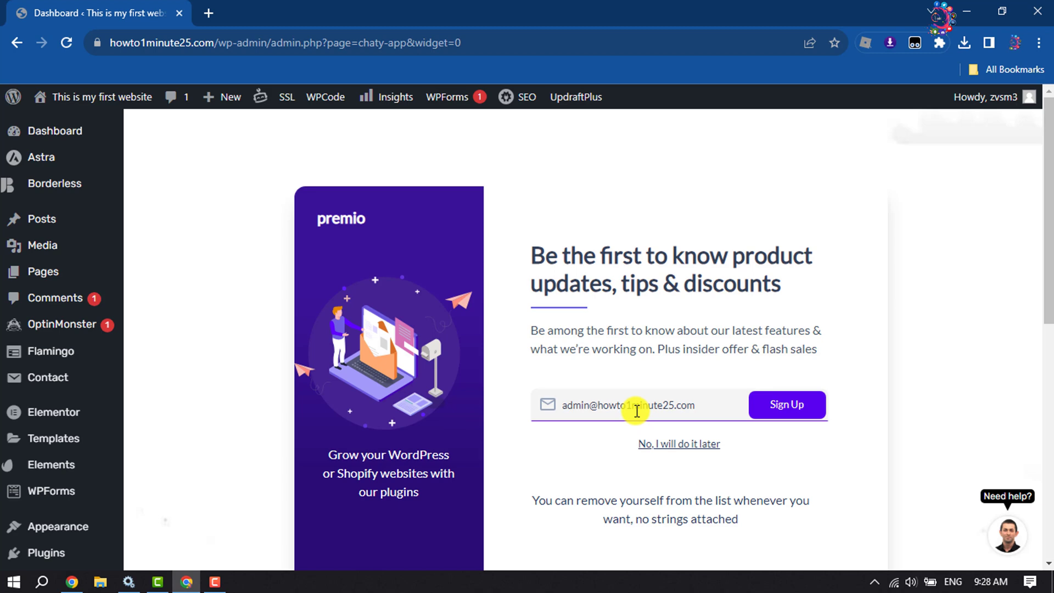
scroll(654, 407, "down", 2)
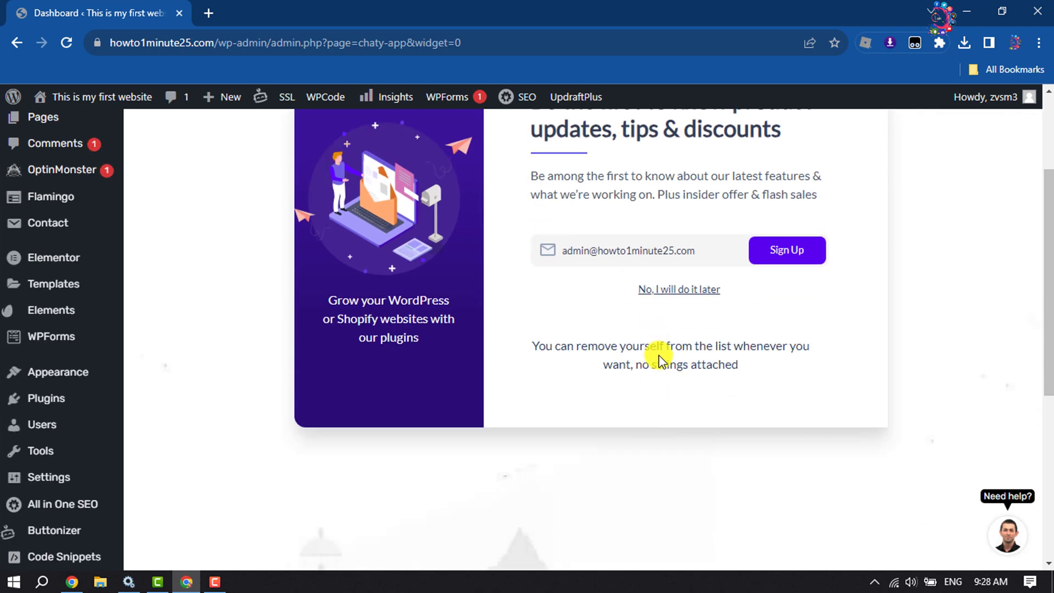
left_click(683, 291)
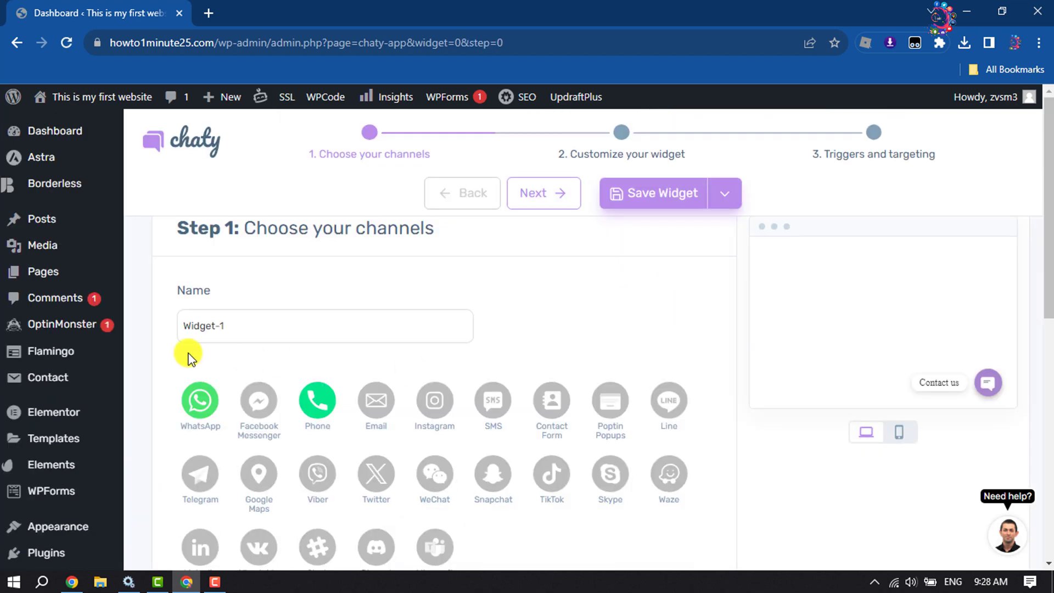
Drop WhatsApp, set the Phone channel number to +2234234, and add Facebook Messenger.
left_click(255, 327)
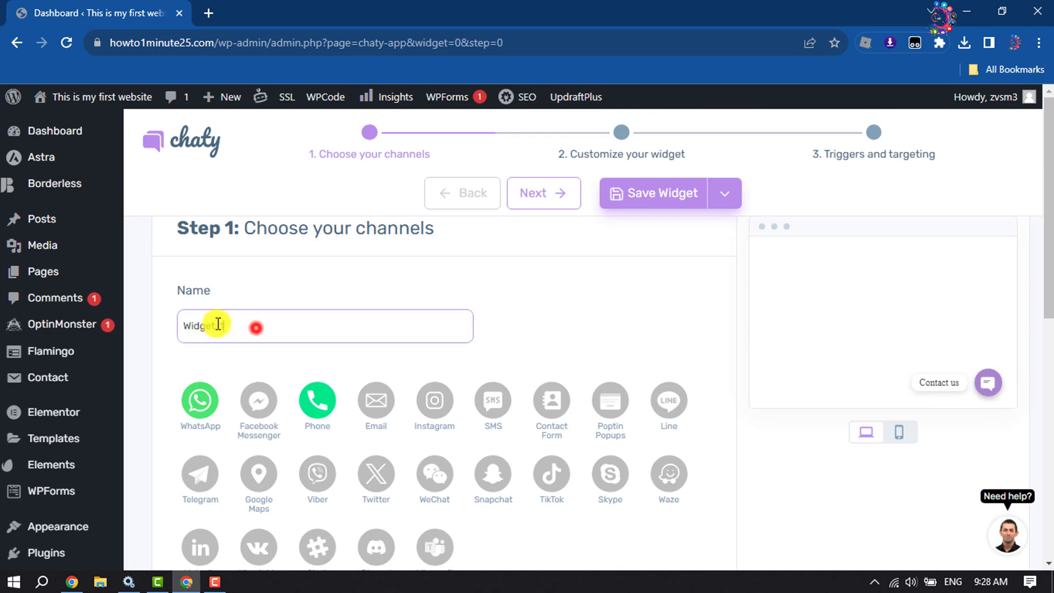
triple_click(271, 326)
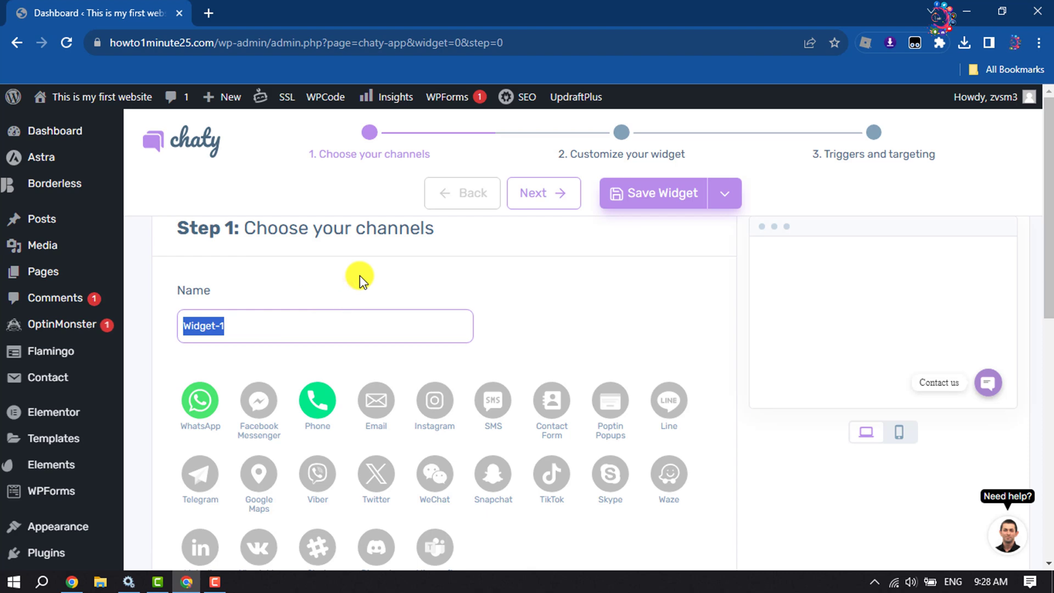
scroll(209, 351, "down", 1)
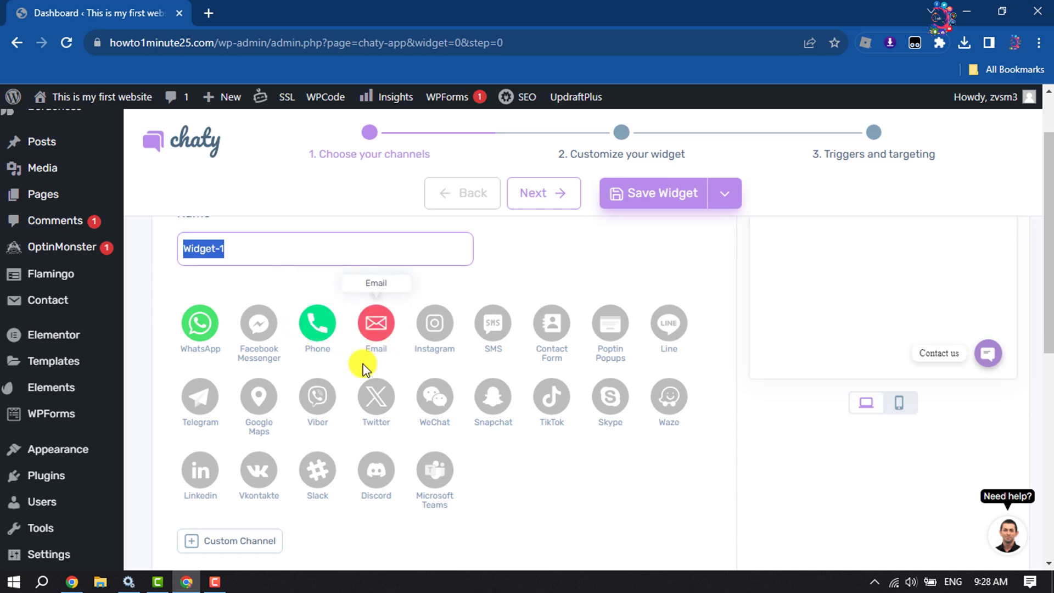
left_click(195, 339)
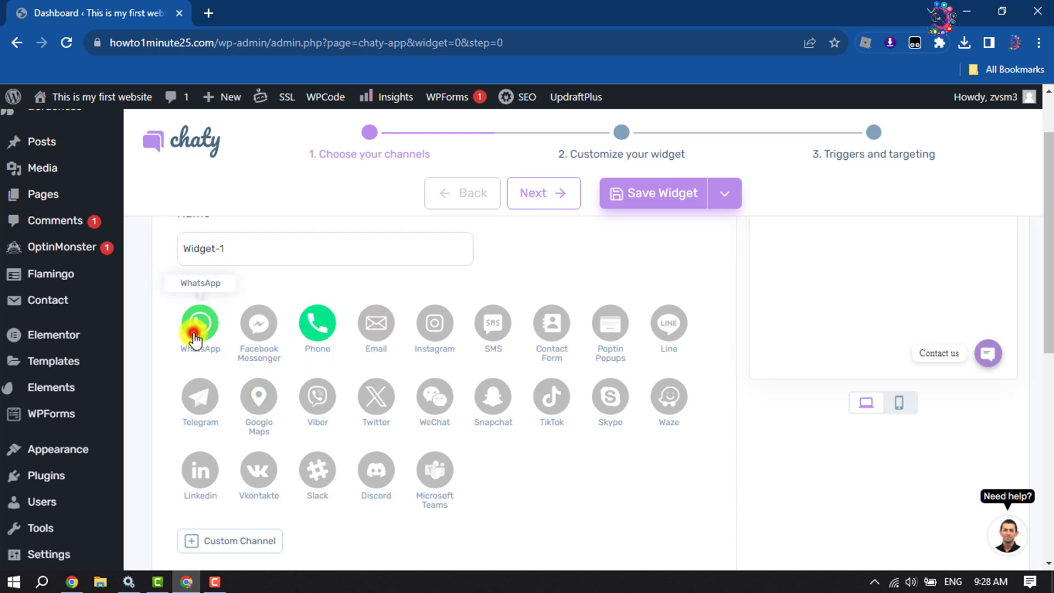
scroll(195, 338, "down", 2)
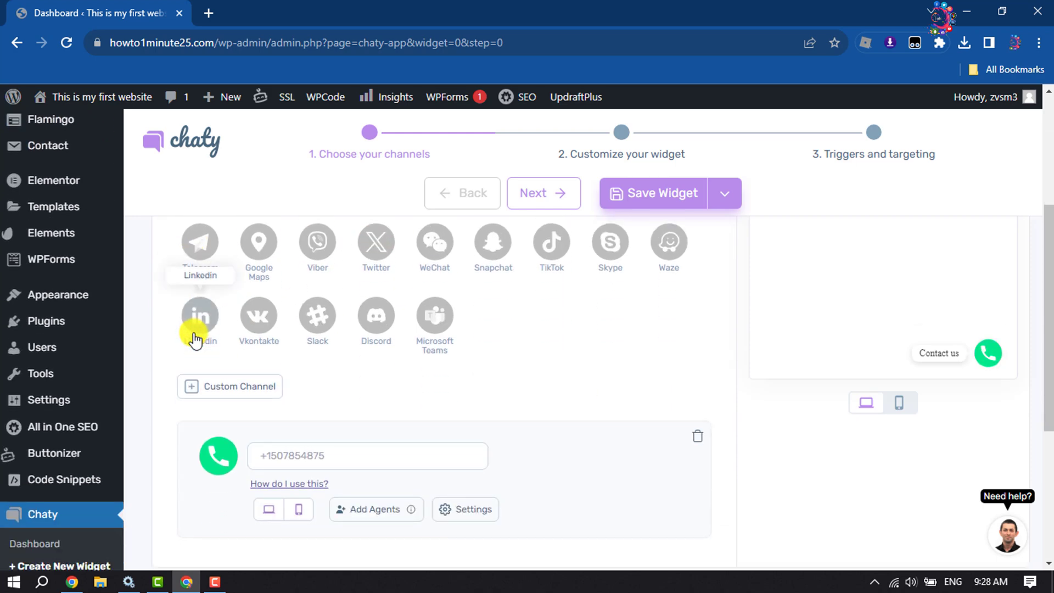
left_click(329, 455)
type("+2234234")
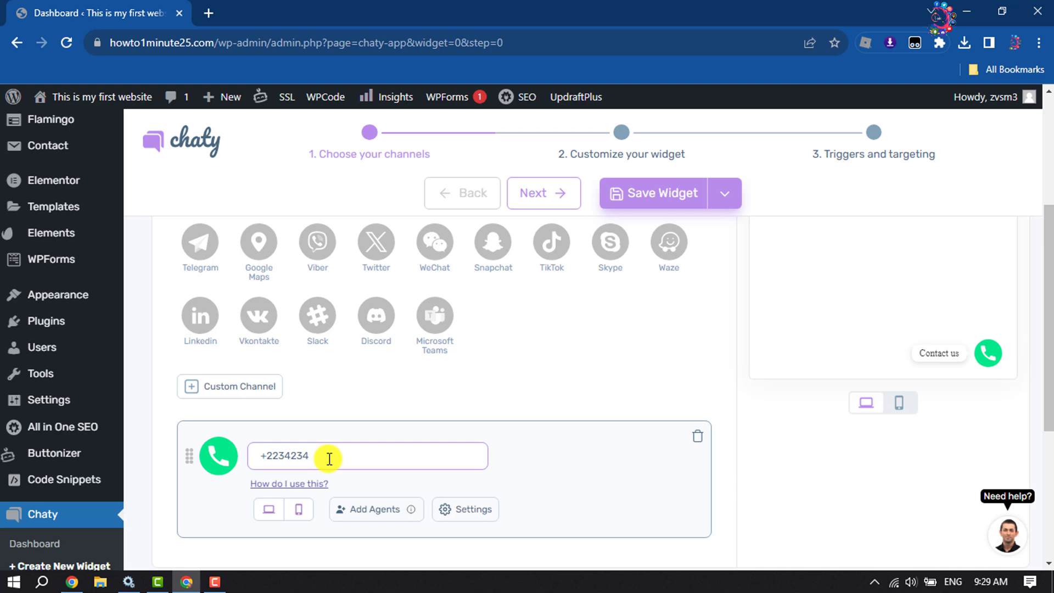
scroll(330, 459, "up", 2)
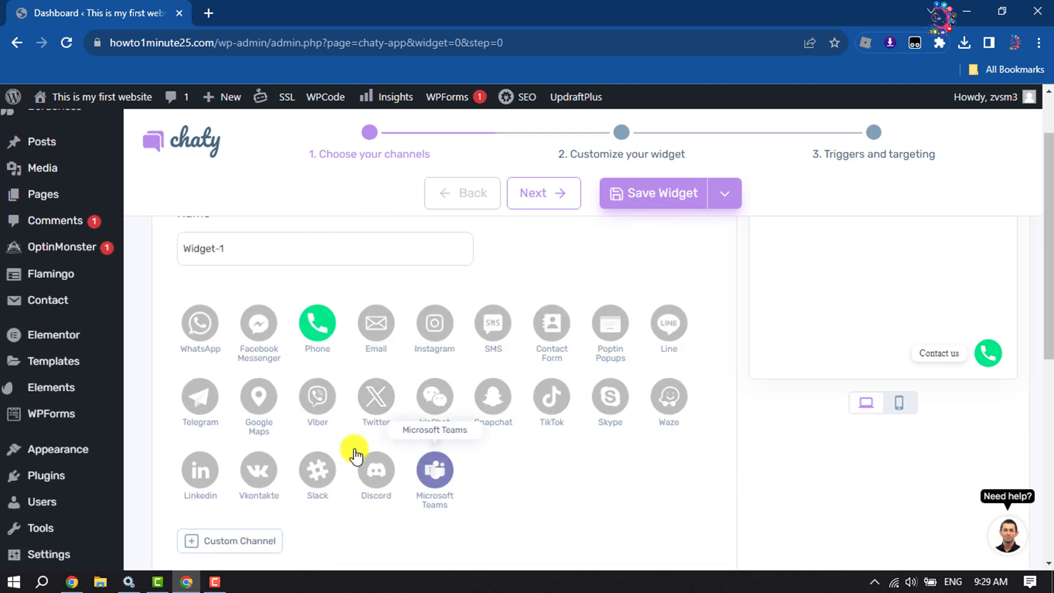
left_click(256, 334)
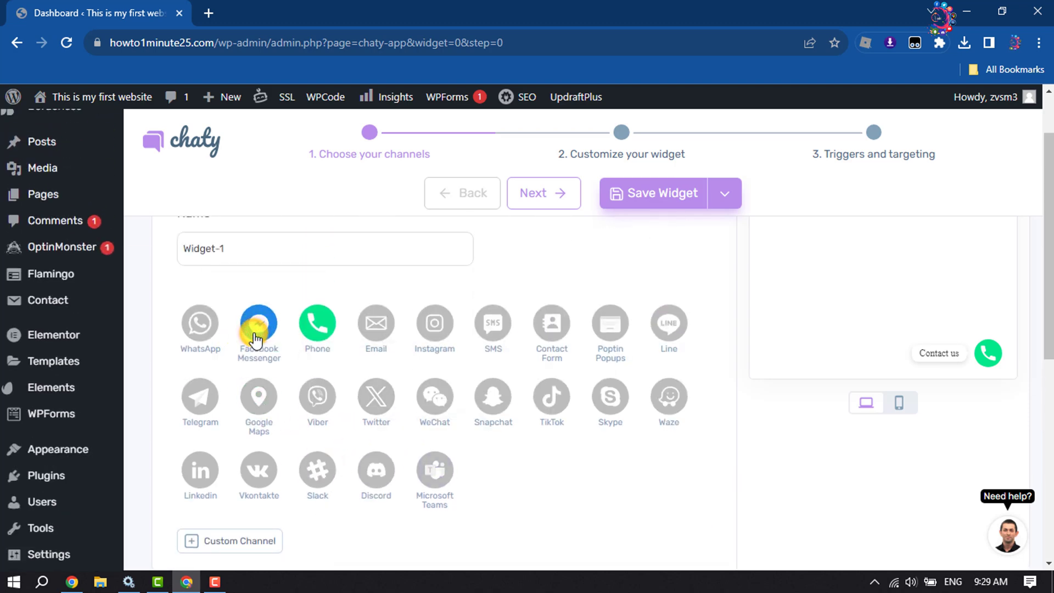
scroll(253, 332, "down", 2)
scroll(254, 332, "down", 2)
scroll(254, 331, "down", 2)
scroll(253, 331, "up", 1)
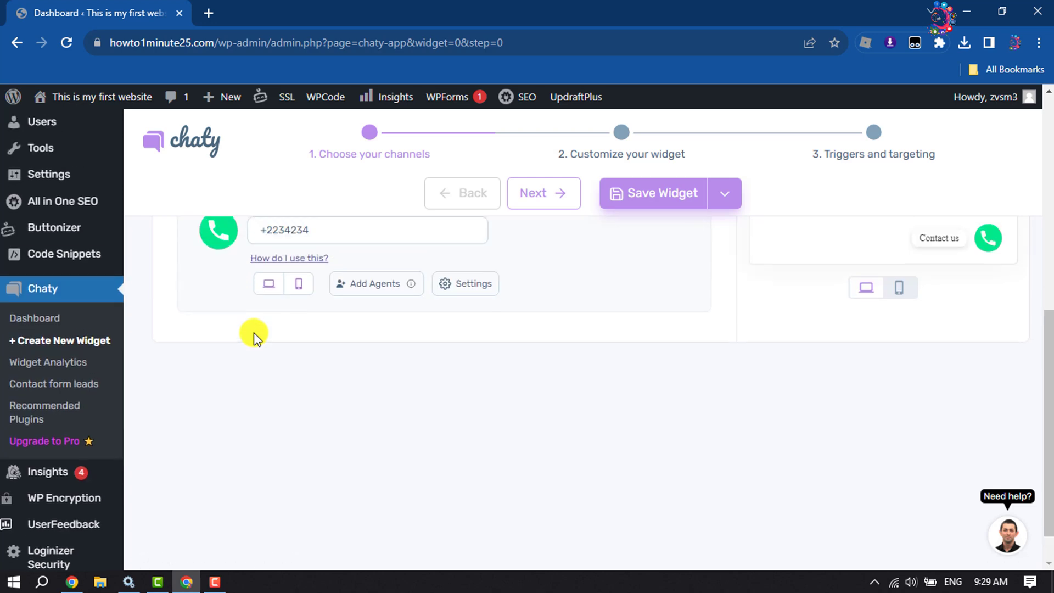
scroll(254, 332, "up", 1)
scroll(325, 520, "down", 2)
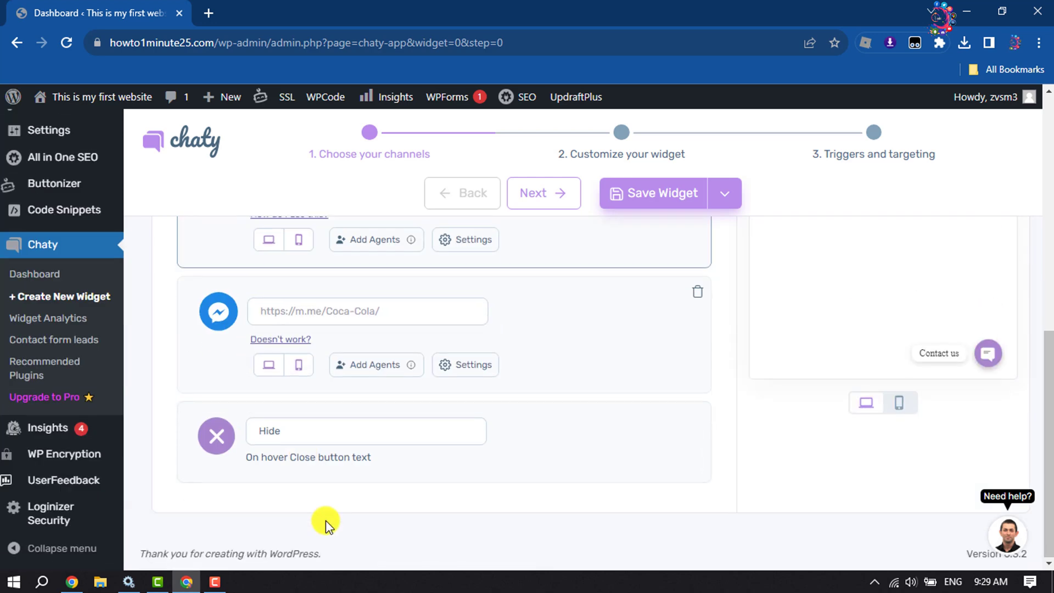
left_click(339, 312)
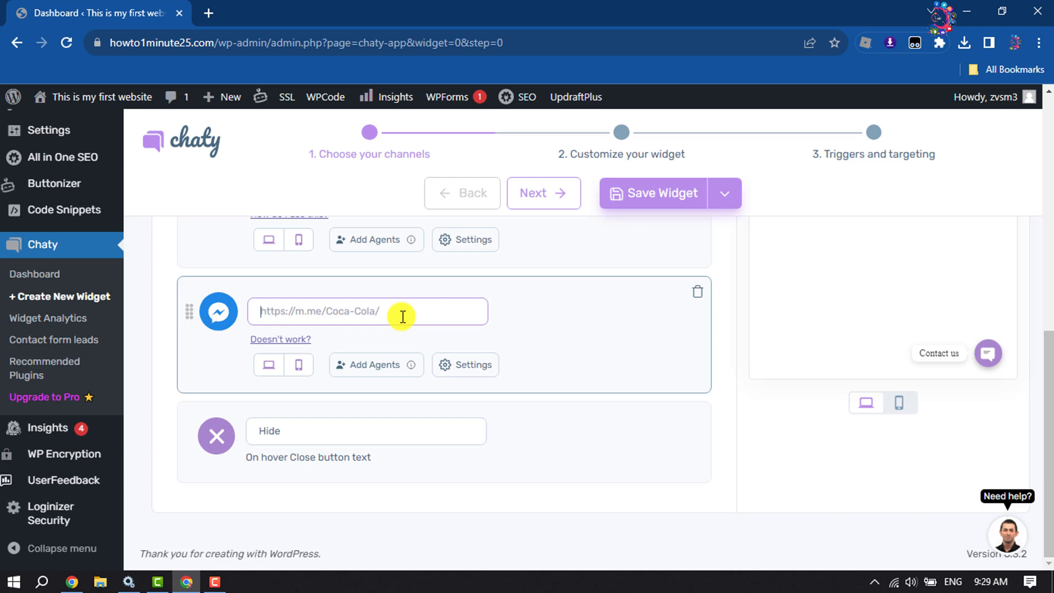
type("Https://facebook.com")
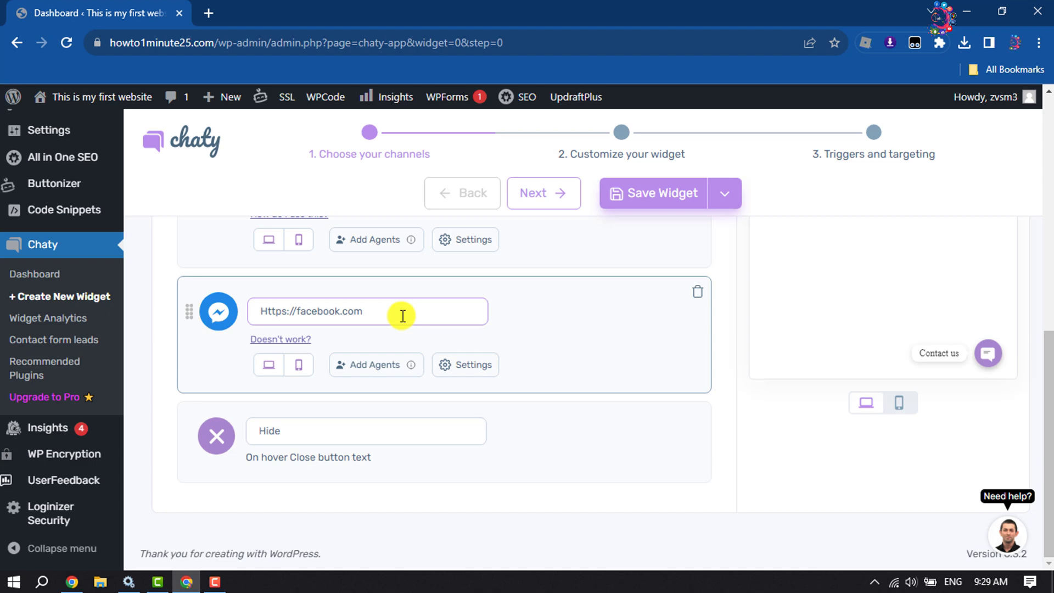
scroll(401, 316, "up", 2)
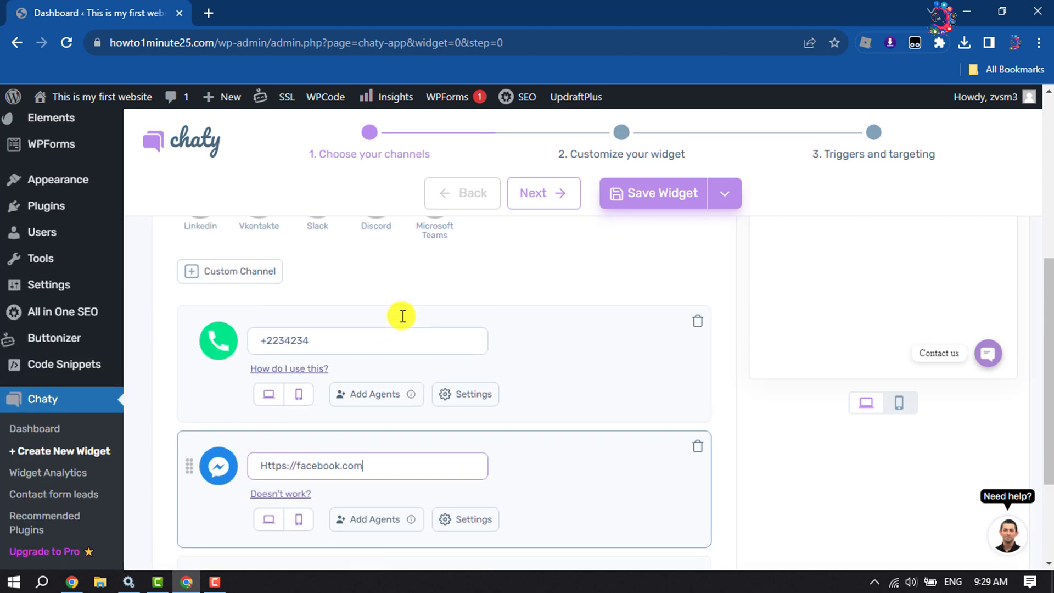
scroll(402, 315, "up", 2)
scroll(403, 322, "up", 1)
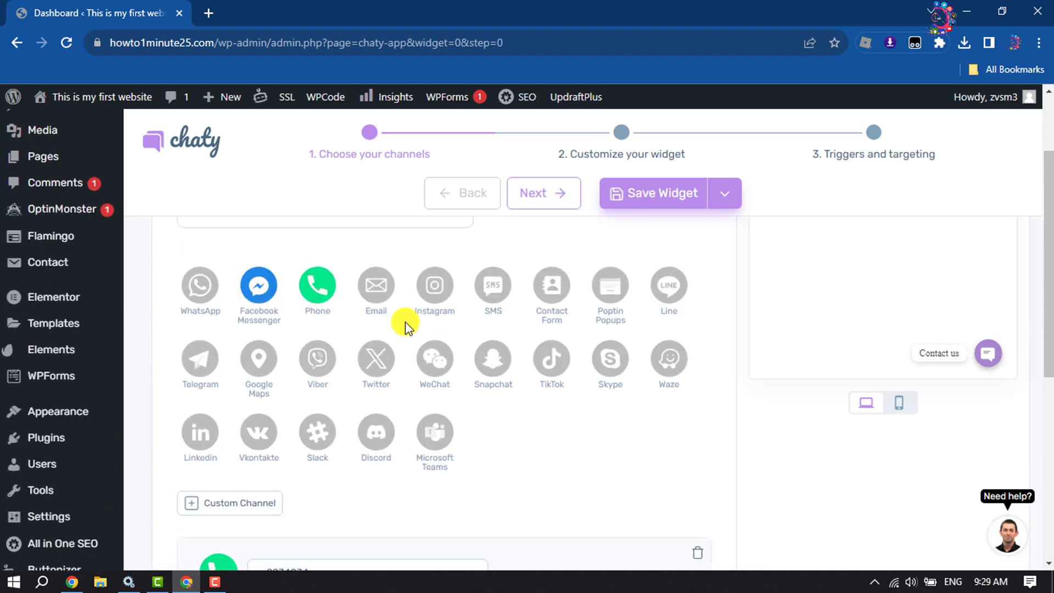
Pick the Instagram channel icon and enter 'howto1minute' as its username.
left_click(442, 290)
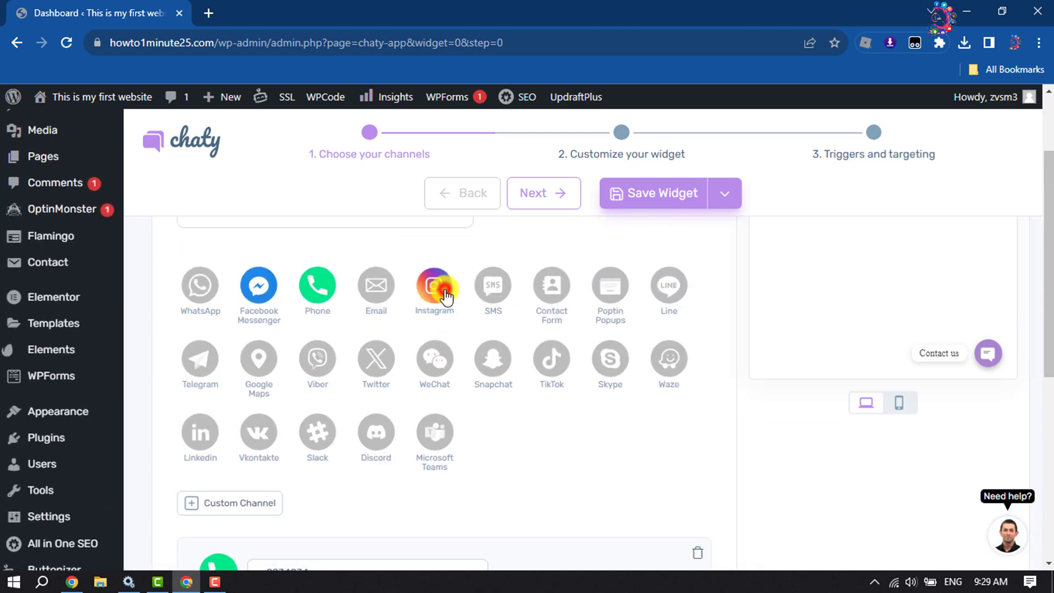
scroll(445, 295, "down", 2)
scroll(444, 295, "down", 3)
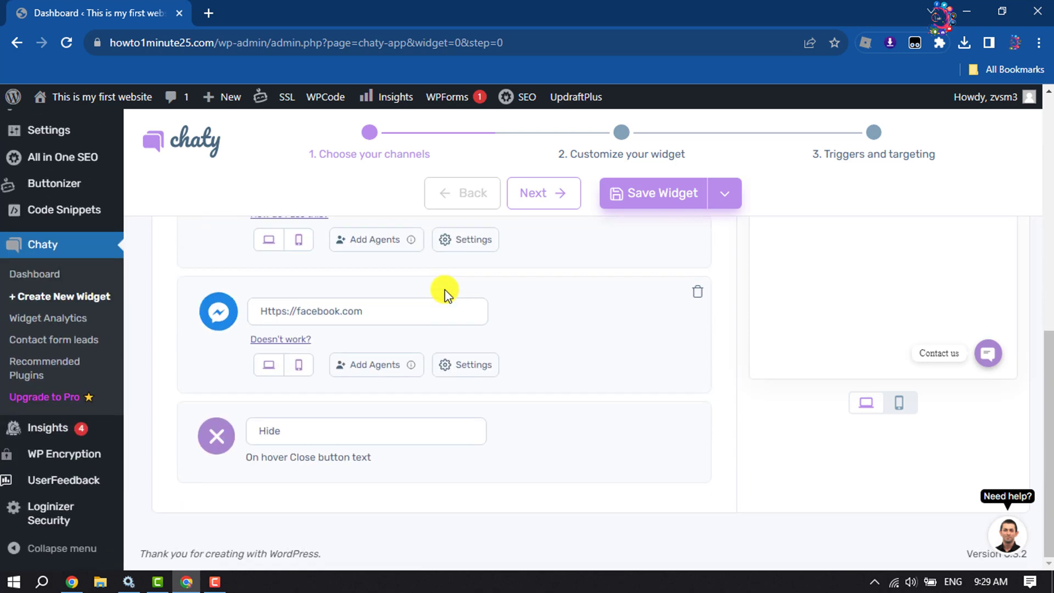
scroll(446, 295, "down", 1)
scroll(445, 295, "down", 1)
left_click(360, 334)
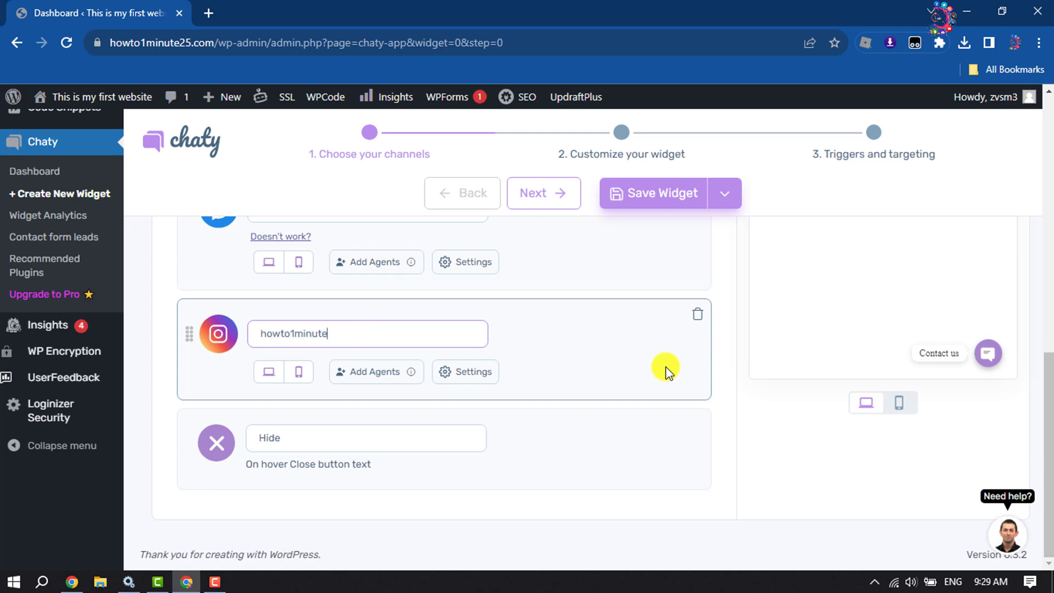
scroll(605, 363, "up", 3)
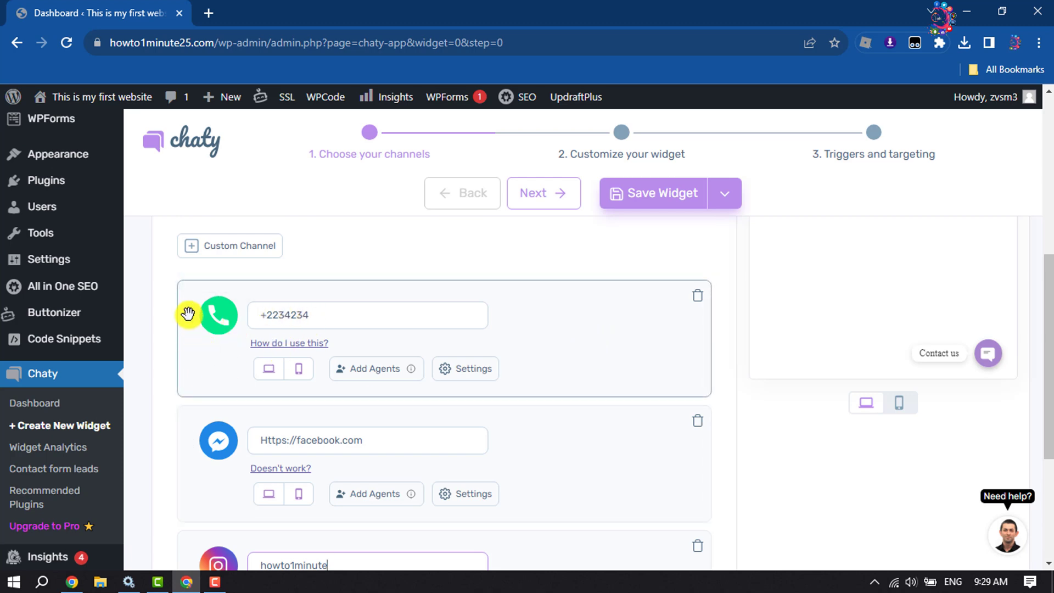
Drag the Phone channel below Messenger and move on to widget customization.
mouse_move(190, 313)
left_mouse_down()
mouse_move(204, 458)
mouse_move(184, 404)
left_mouse_up()
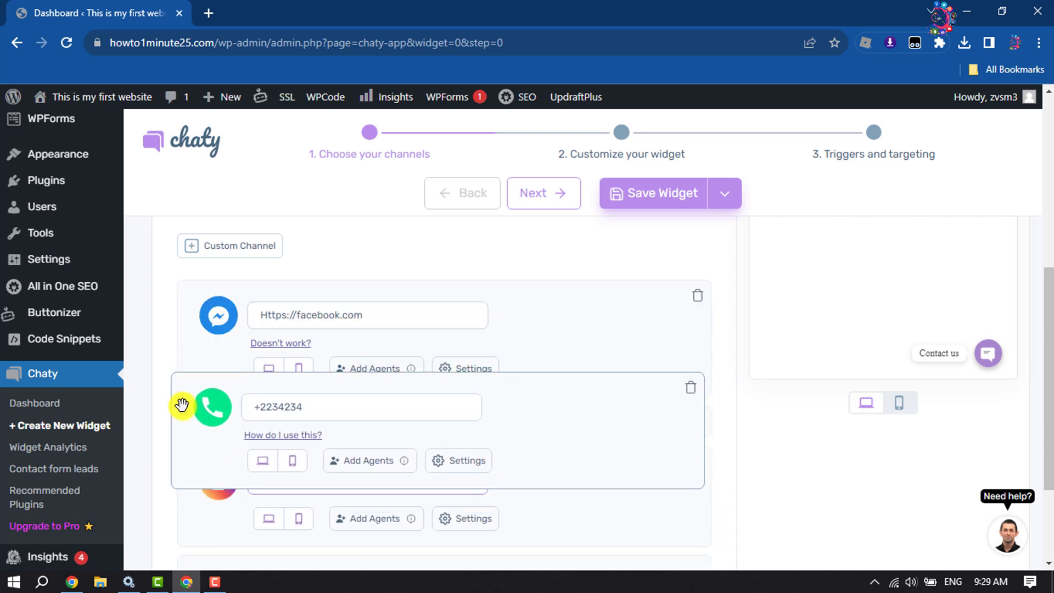
scroll(449, 383, "down", 1)
scroll(449, 382, "down", 2)
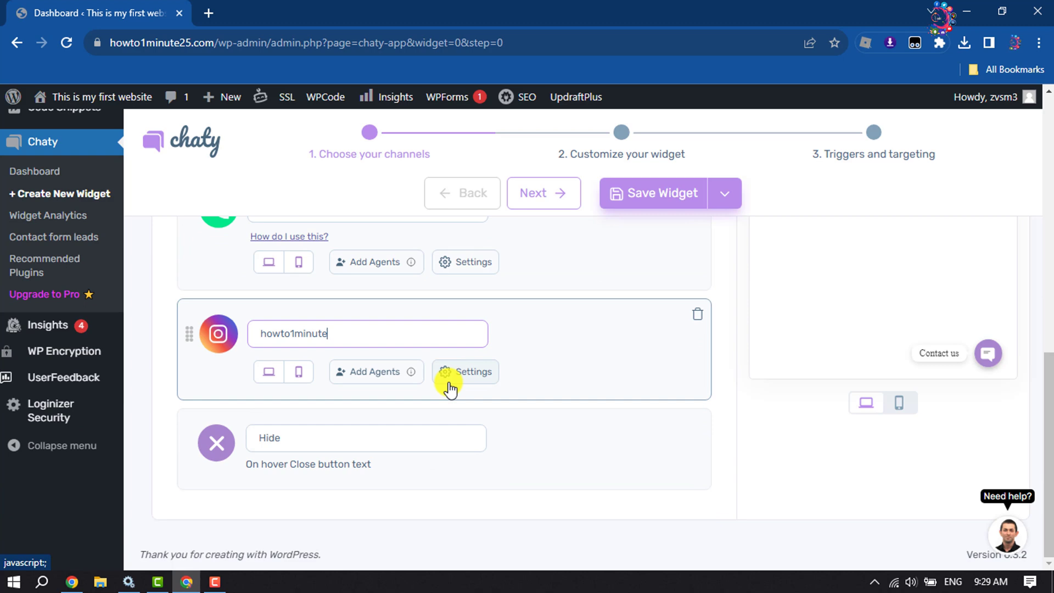
scroll(460, 439, "up", 2)
scroll(461, 438, "up", 2)
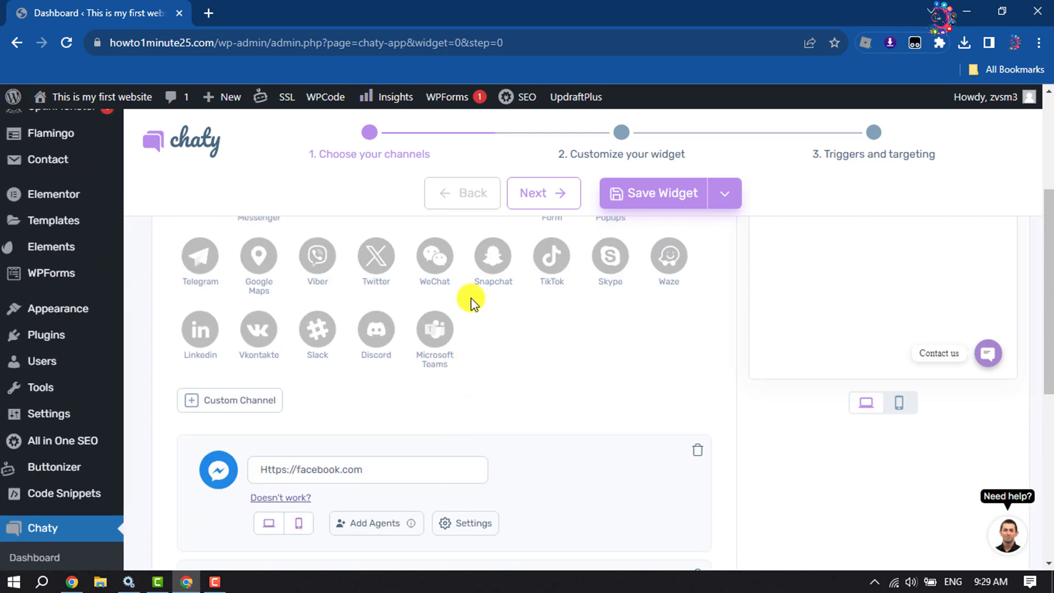
left_click(548, 198)
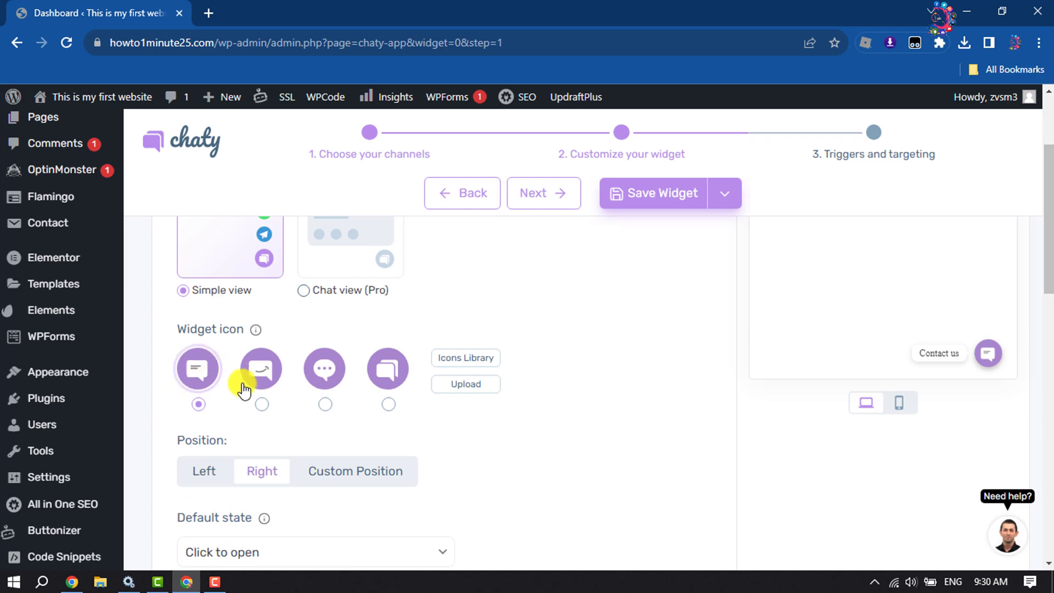
Try the second and third widget icons, then settle on the fourth design.
left_click(265, 377)
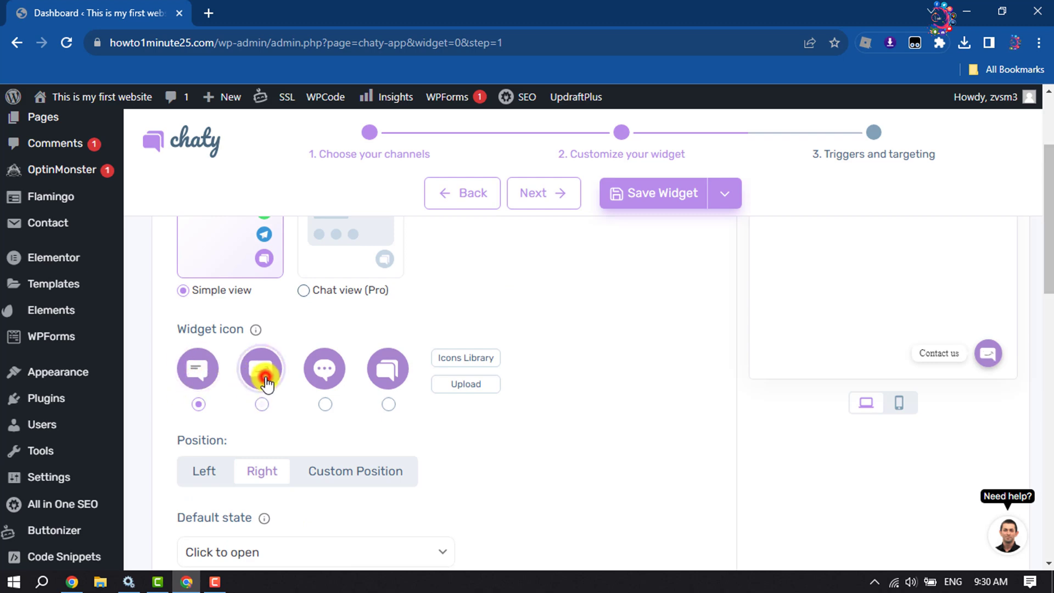
left_click(330, 376)
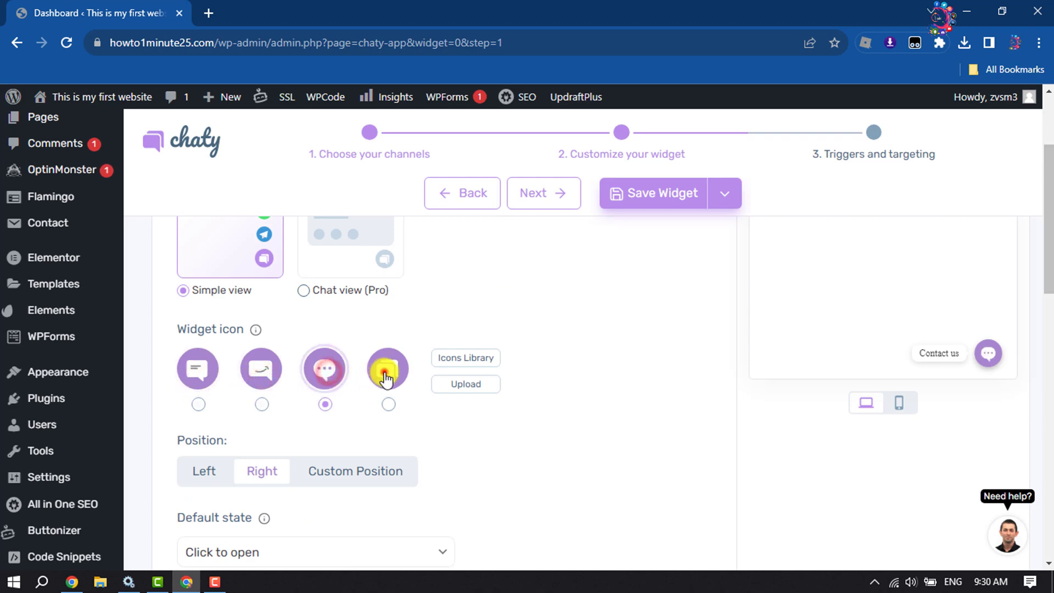
left_click(386, 372)
scroll(589, 401, "down", 1)
scroll(228, 337, "down", 2)
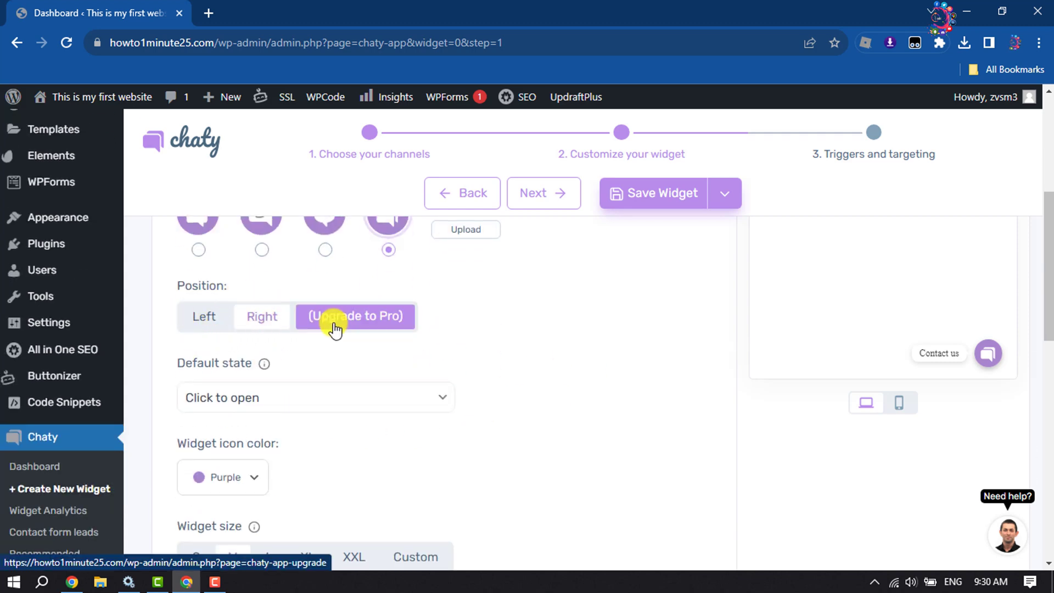
scroll(252, 325, "down", 1)
scroll(253, 323, "down", 2)
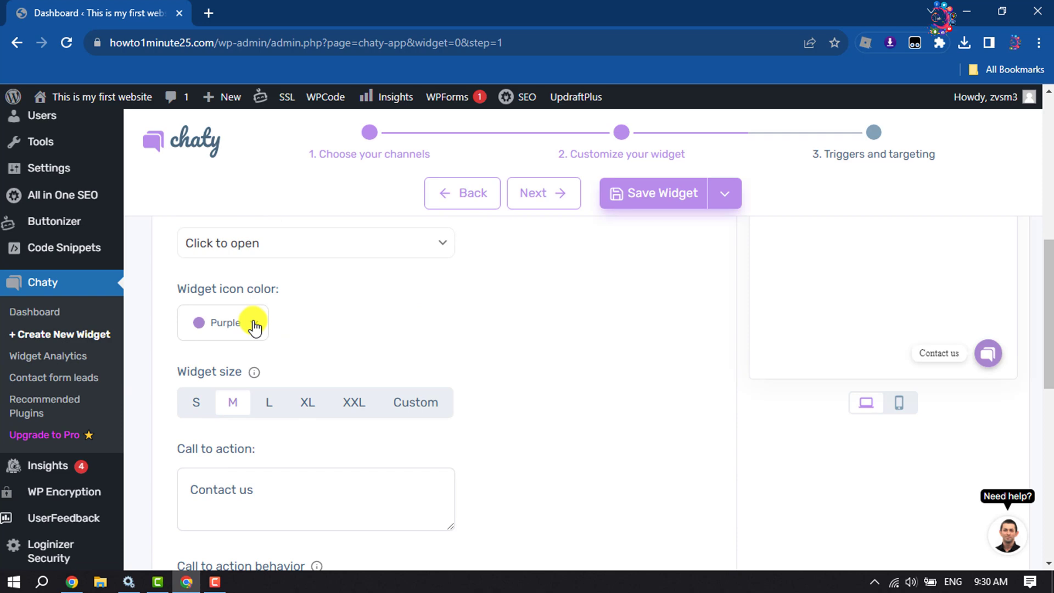
scroll(251, 323, "up", 2)
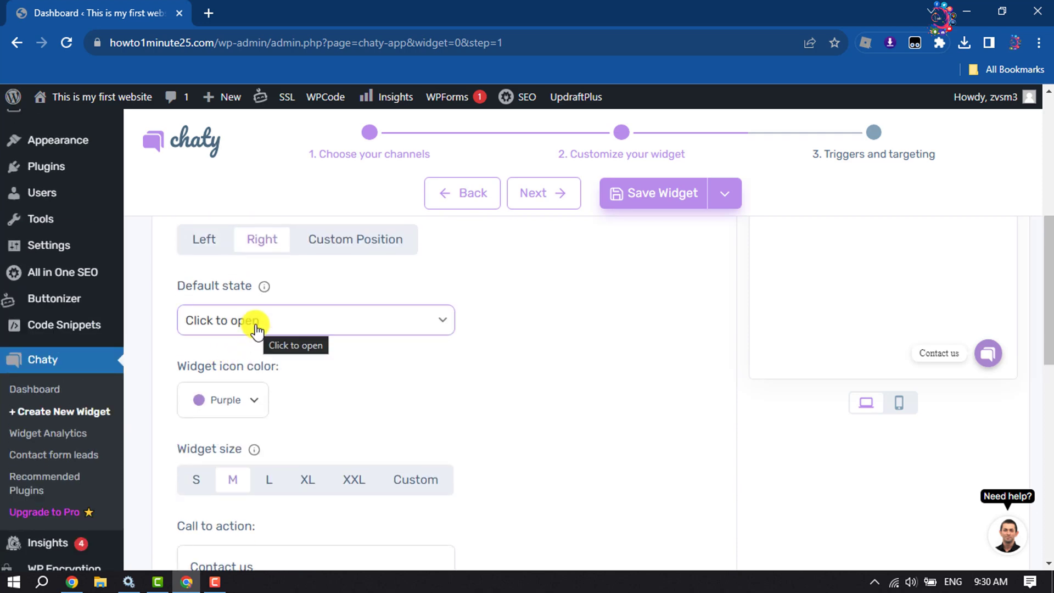
Keep the Click to open default state and change the widget icon colour from purple to red.
left_click(259, 324)
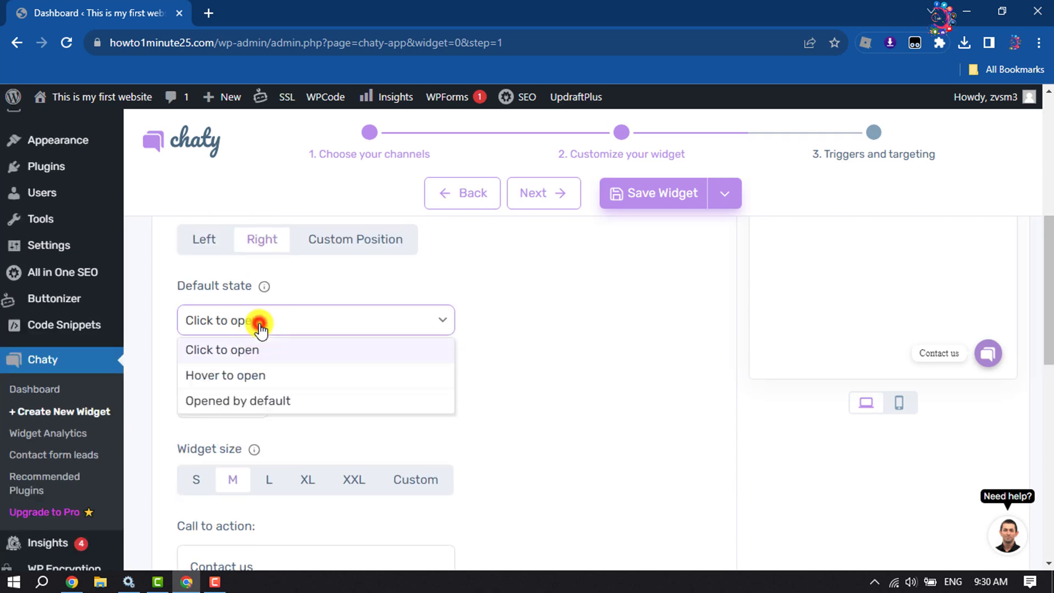
left_click(222, 351)
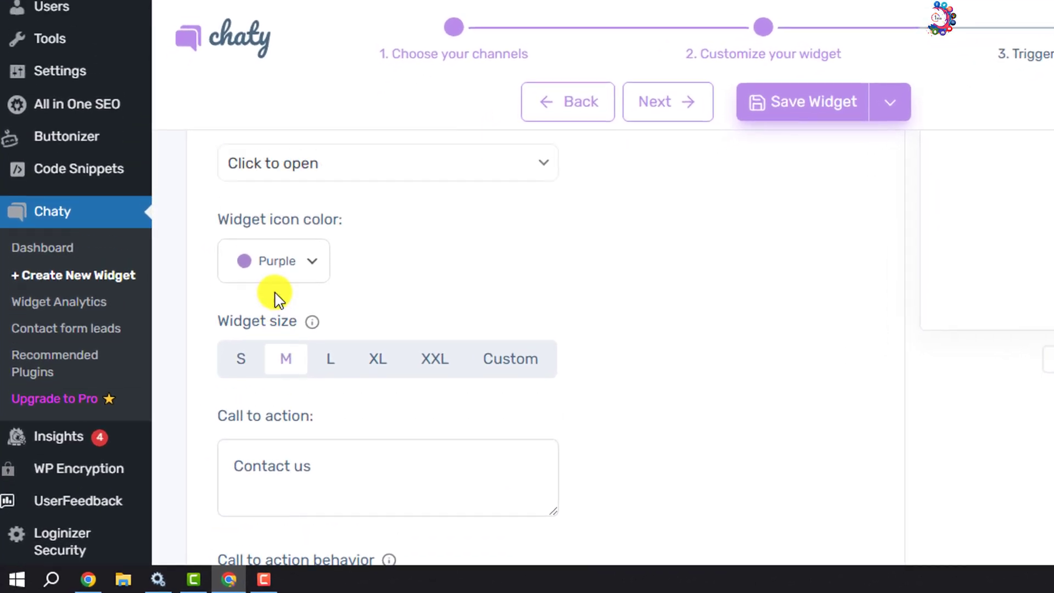
left_click(313, 262)
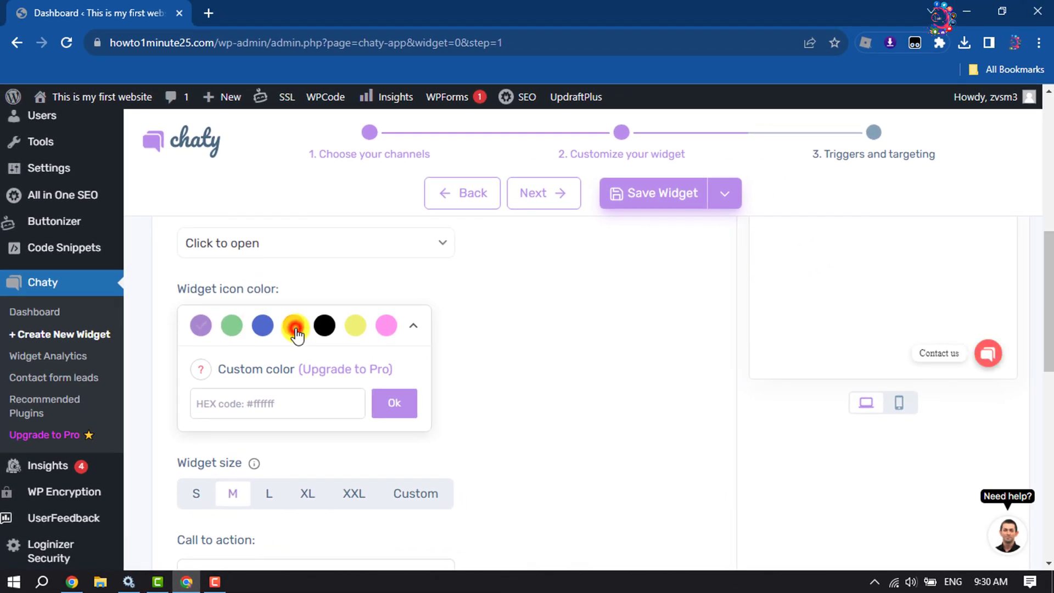
left_click(295, 327)
left_click(498, 381)
scroll(498, 381, "down", 1)
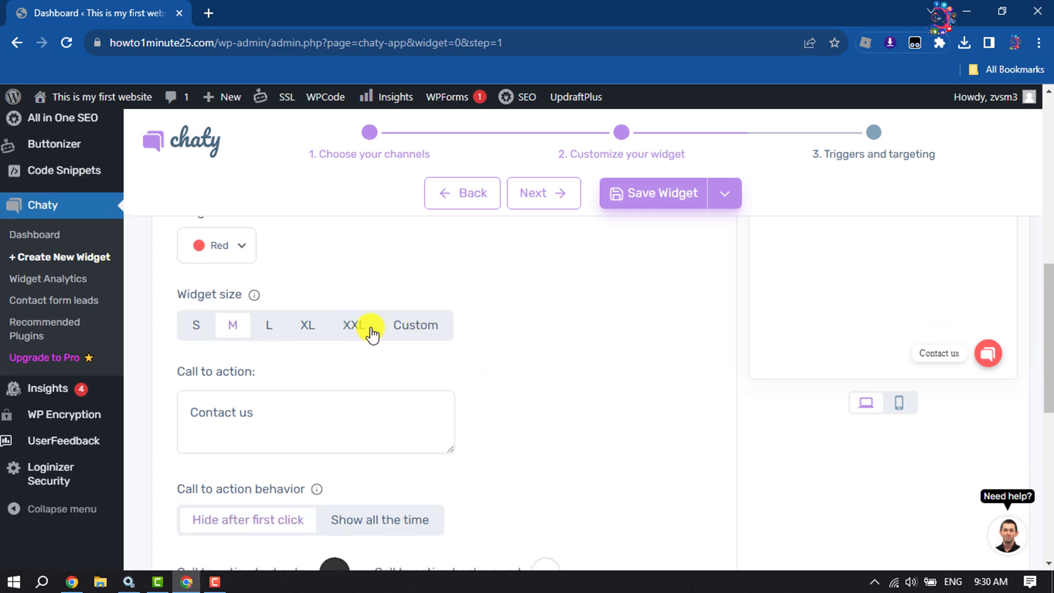
scroll(346, 358, "down", 1)
Leave the call to action as 'Contact us' and advance to step 3, Triggers and targeting.
left_click(260, 328)
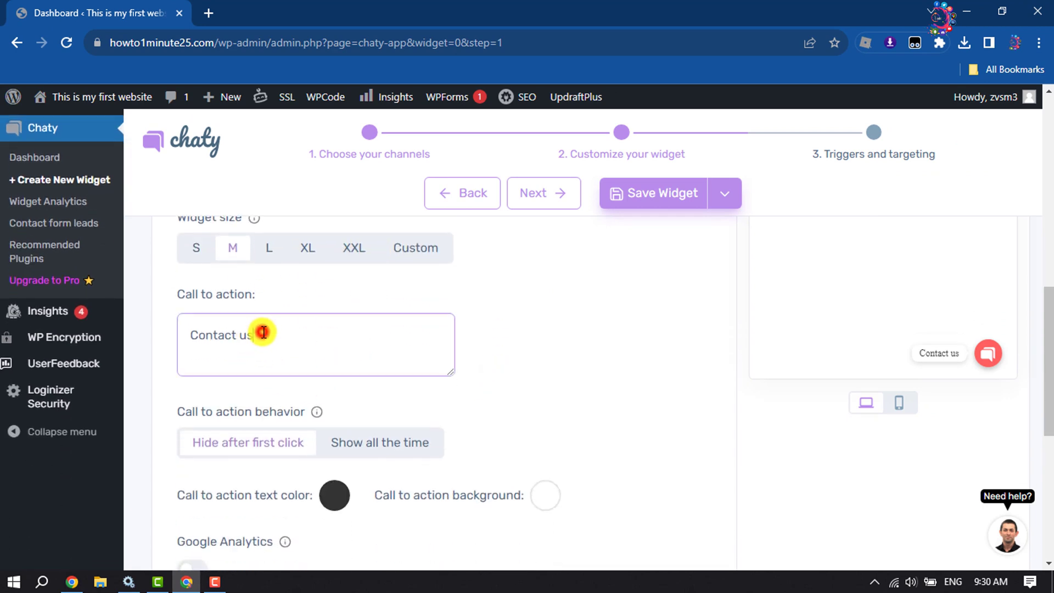
left_click_drag(294, 337, 177, 332)
left_click(301, 341)
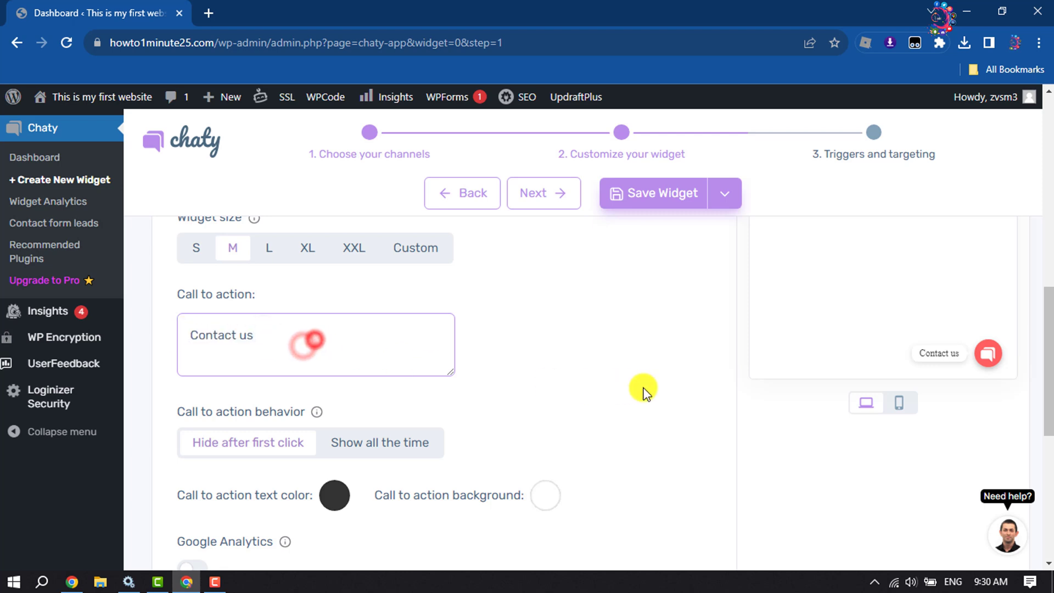
scroll(638, 387, "down", 1)
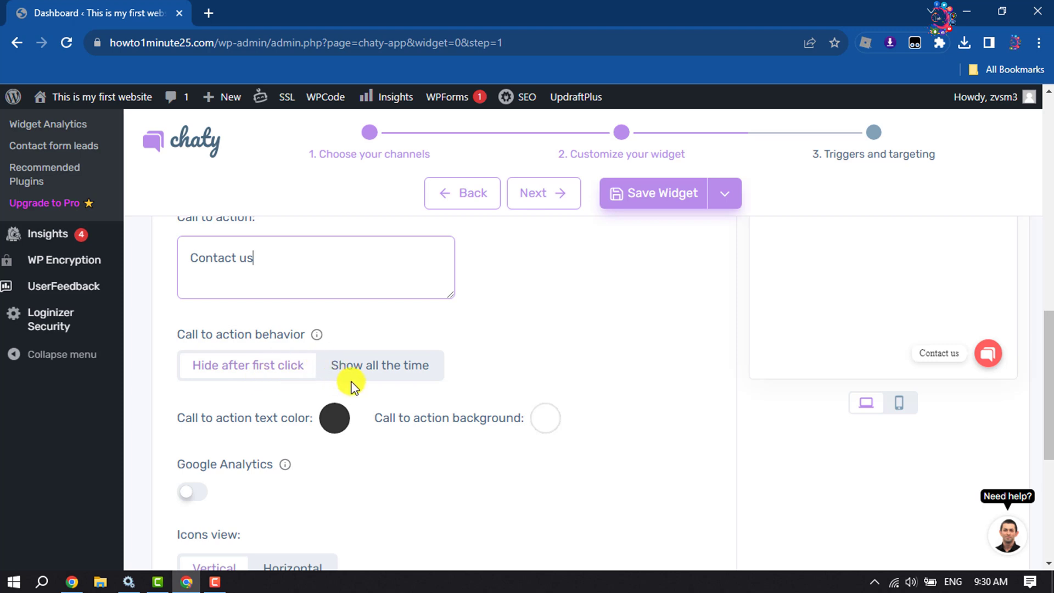
scroll(457, 316, "down", 1)
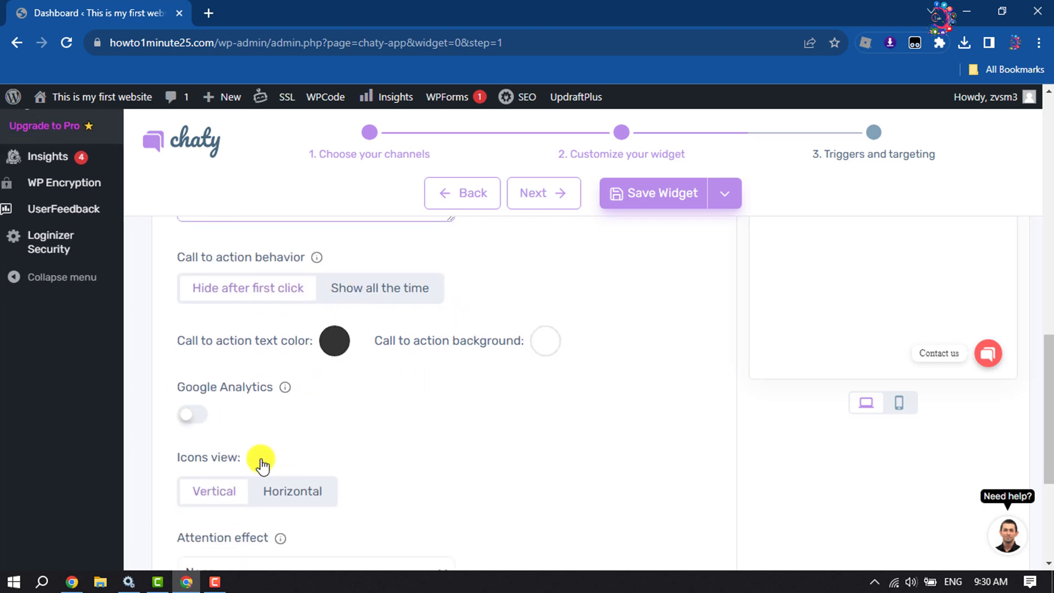
scroll(426, 358, "down", 2)
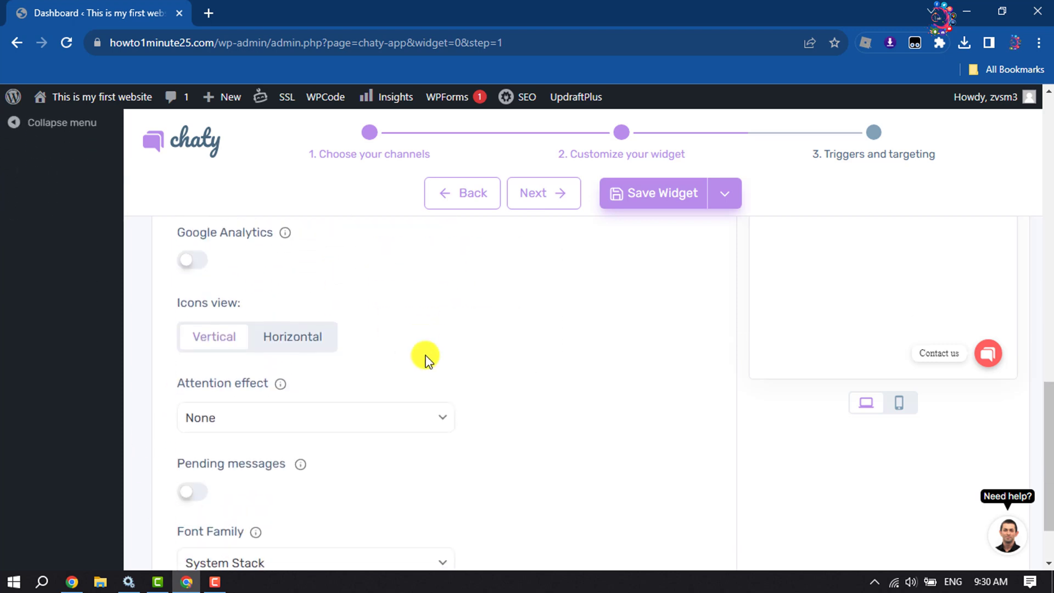
scroll(426, 358, "down", 1)
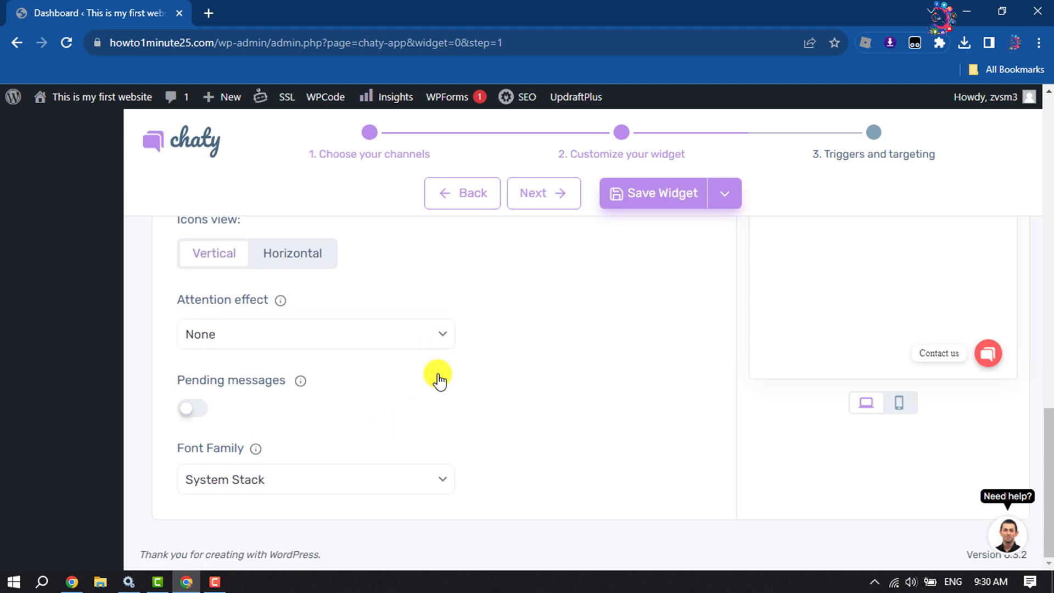
left_click(545, 197)
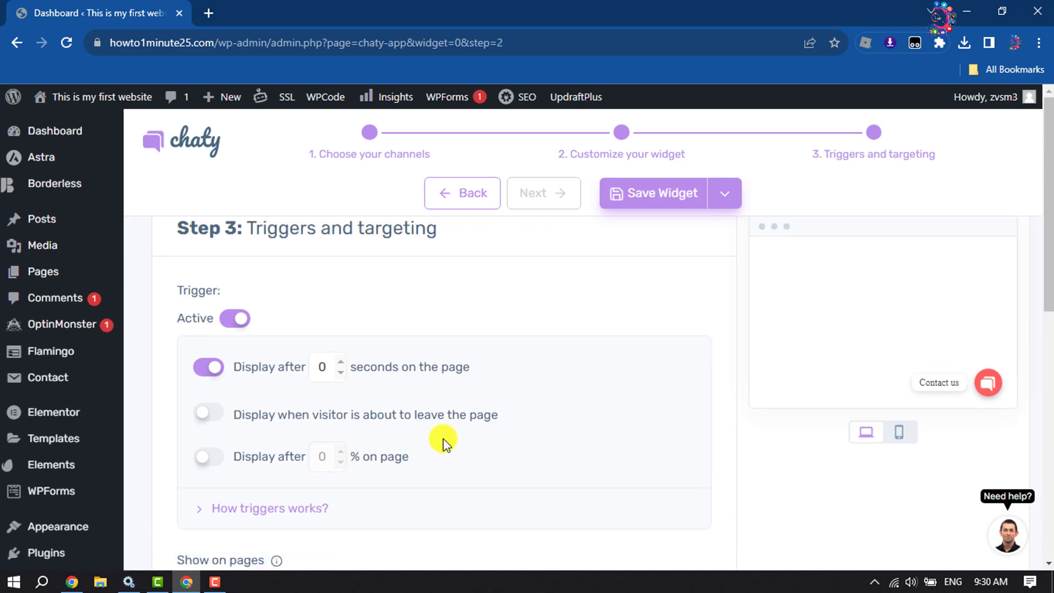
scroll(343, 396, "down", 2)
scroll(330, 371, "down", 1)
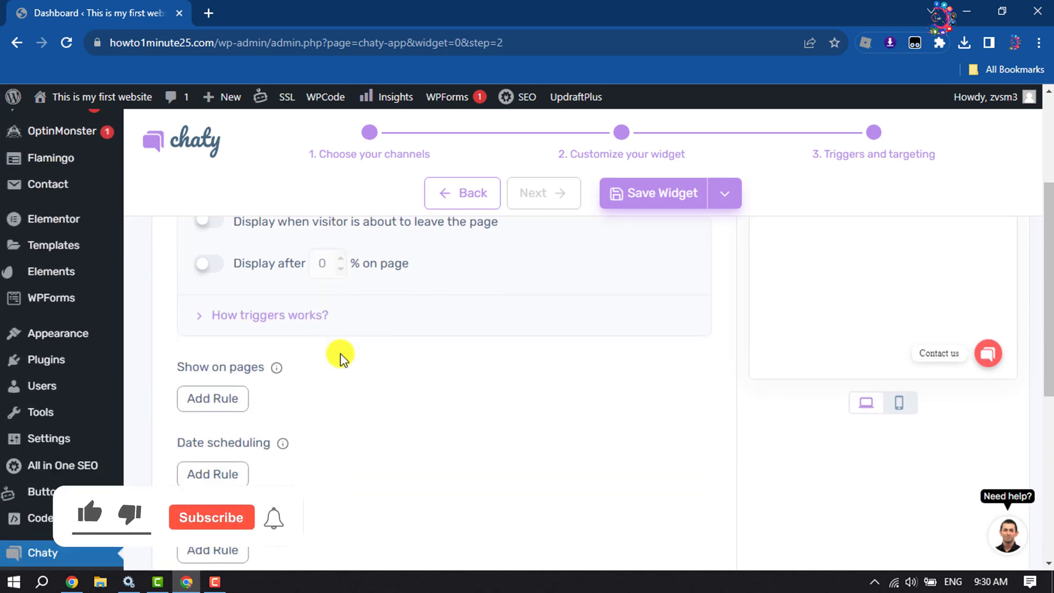
scroll(392, 340, "down", 2)
scroll(393, 340, "down", 2)
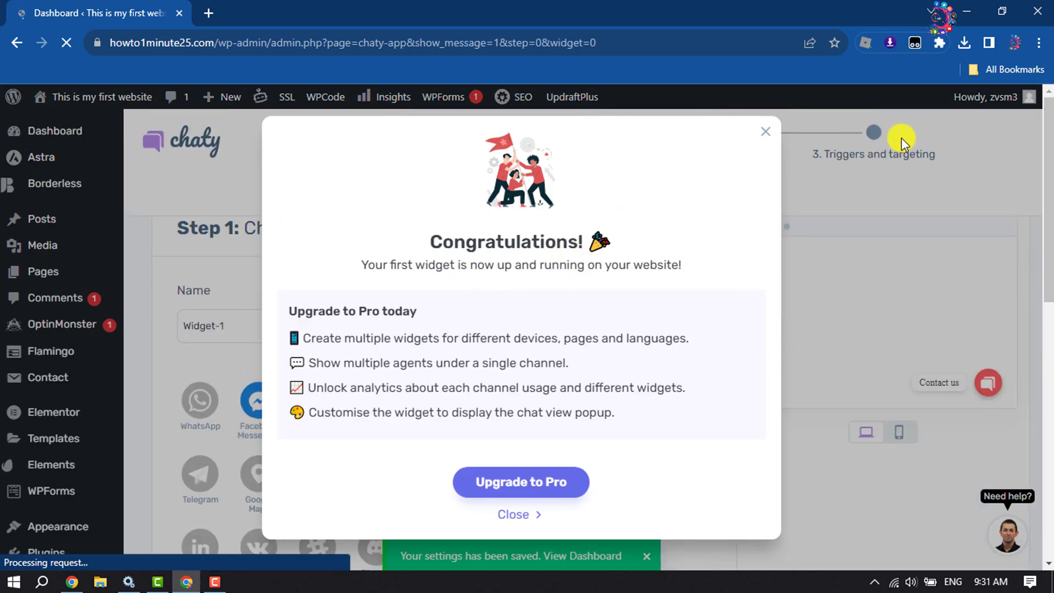
Dismiss the Congratulations popup and open the live site from Visit Site in a new tab.
left_click(767, 135)
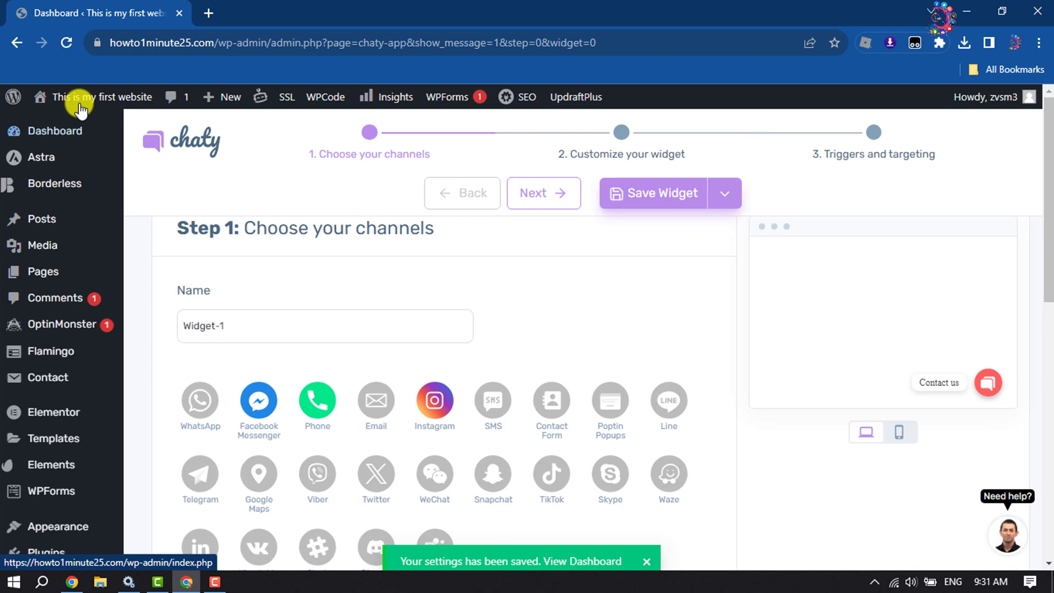
right_click(63, 125)
left_click(142, 134)
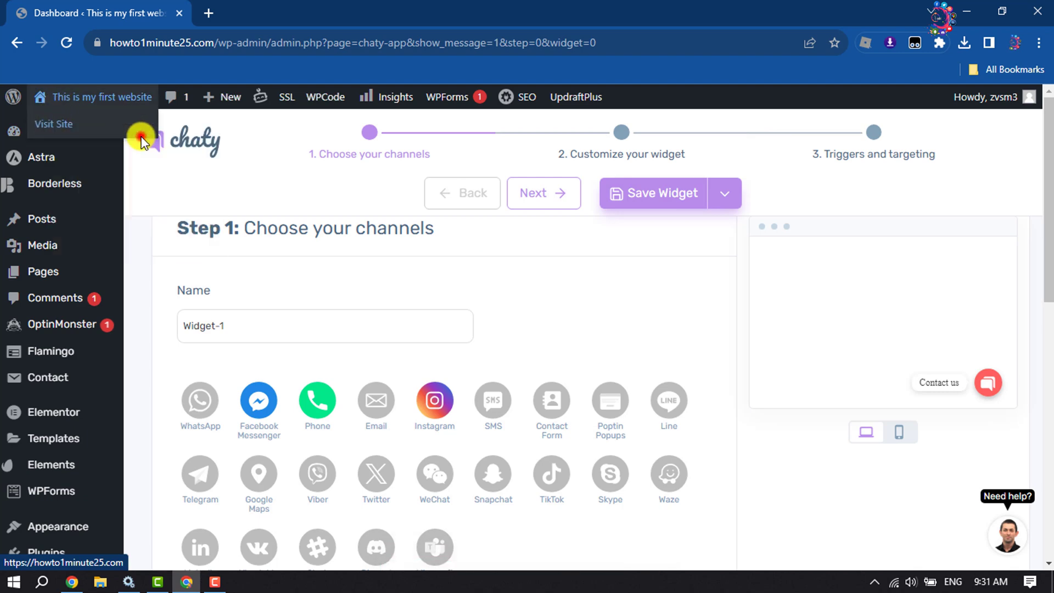
key("ctrl+Tab")
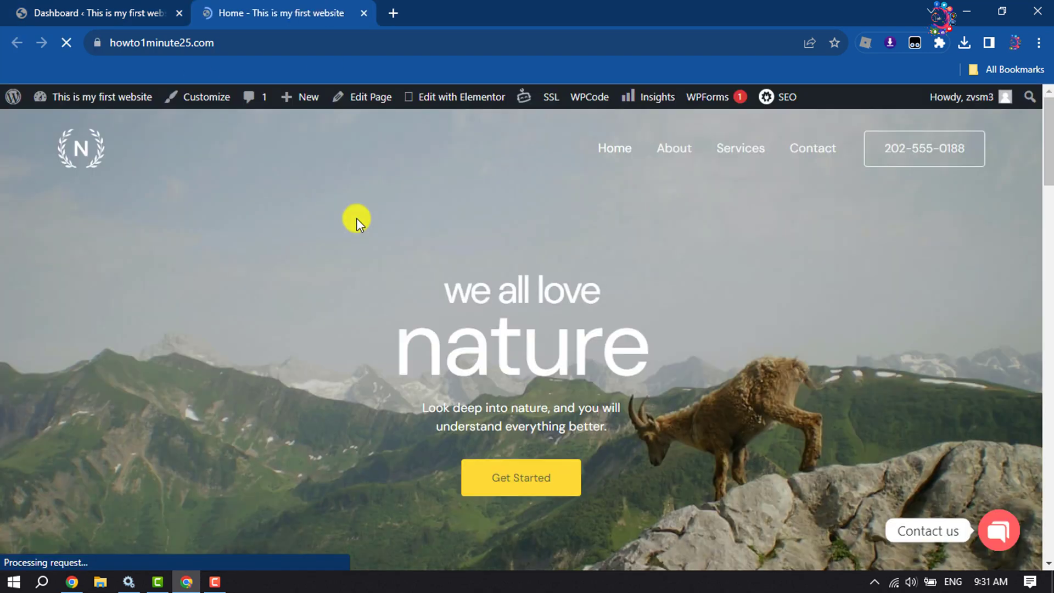
scroll(357, 218, "down", 3)
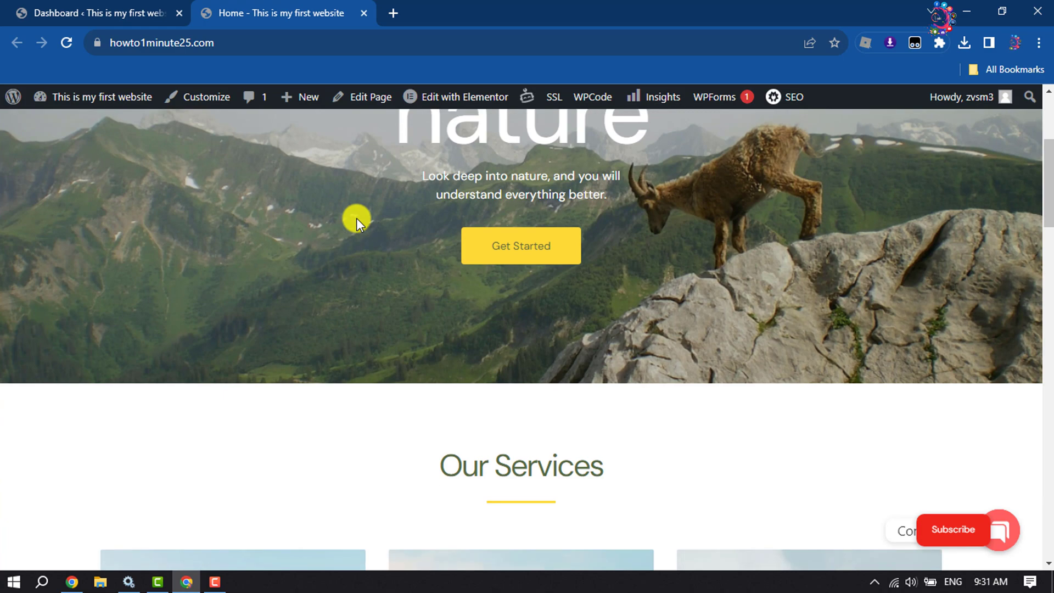
scroll(357, 219, "up", 3)
scroll(707, 271, "down", 3)
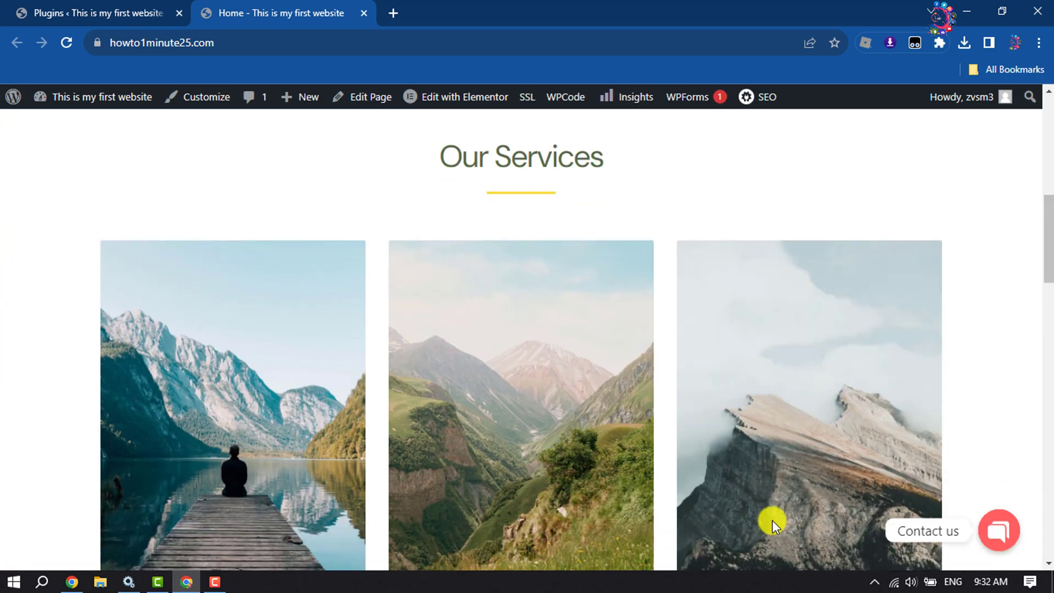
Toggle the red Contact us widget open, closed and open, then follow its Instagram link.
left_click(1006, 548)
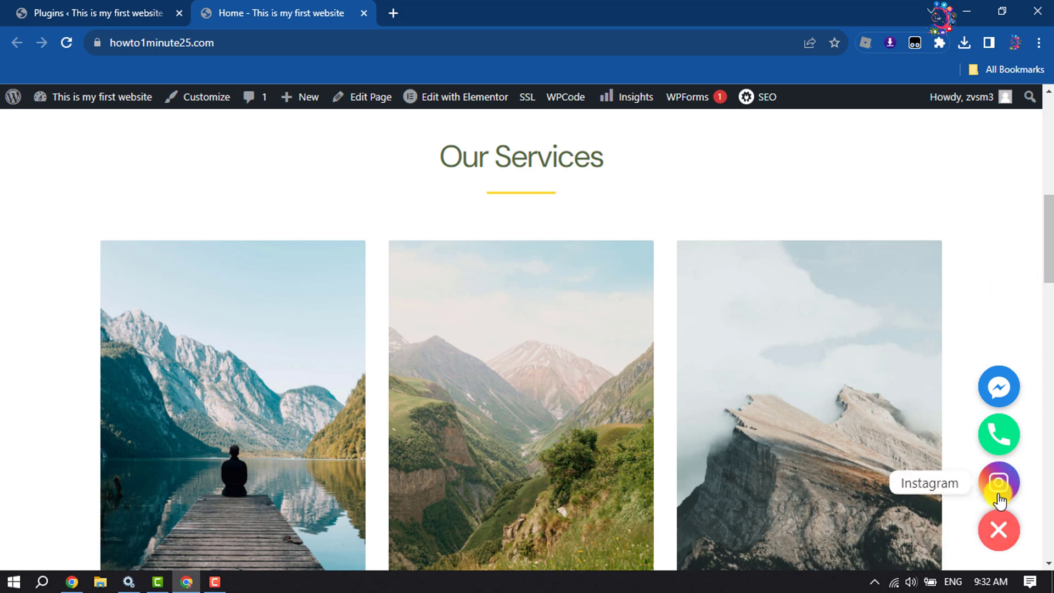
left_click(995, 534)
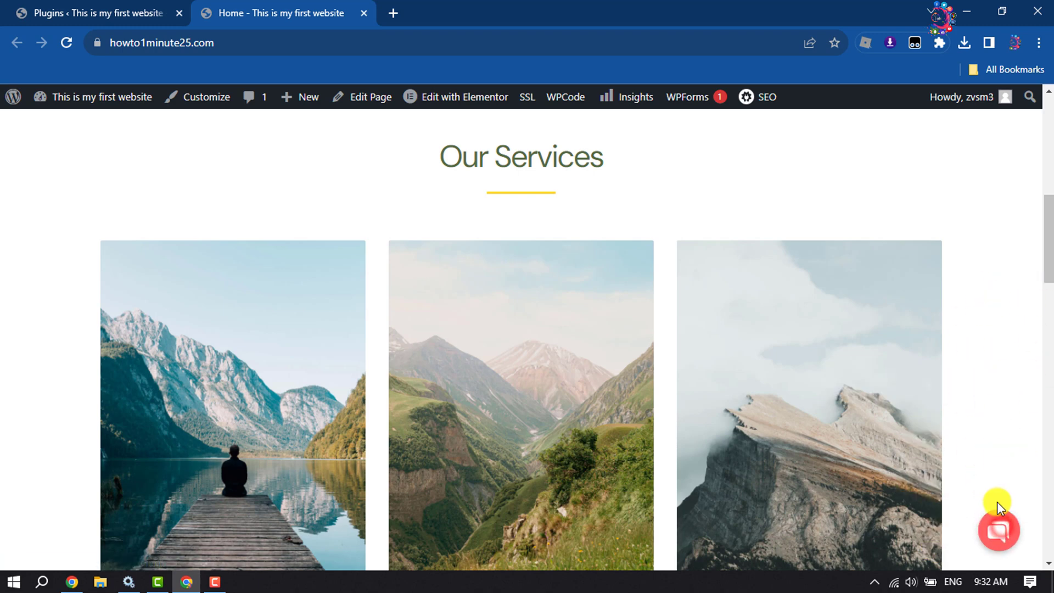
left_click(997, 542)
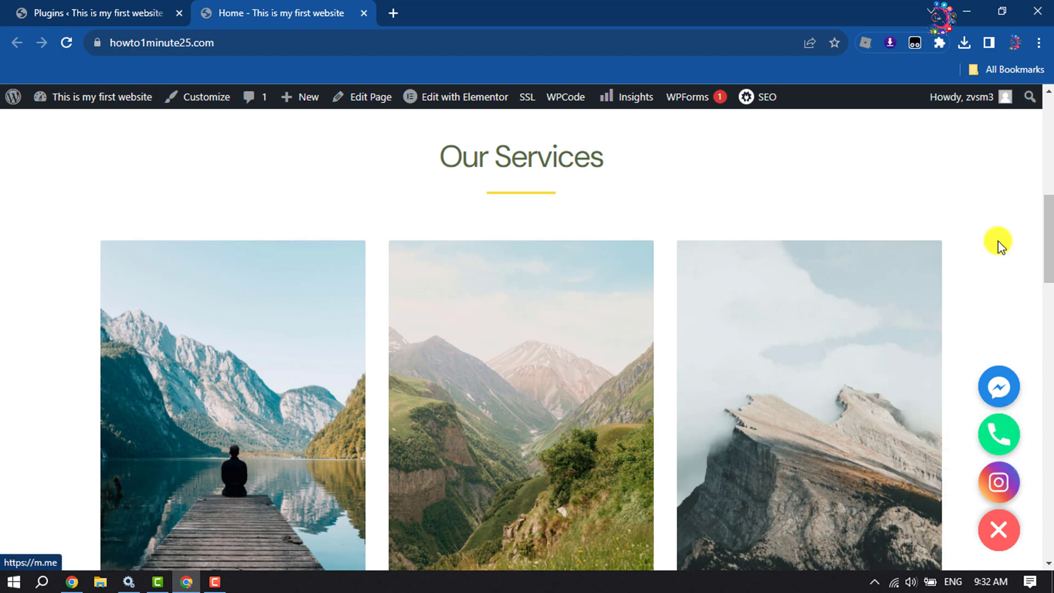
scroll(1000, 247, "down", 5)
scroll(972, 478, "down", 2)
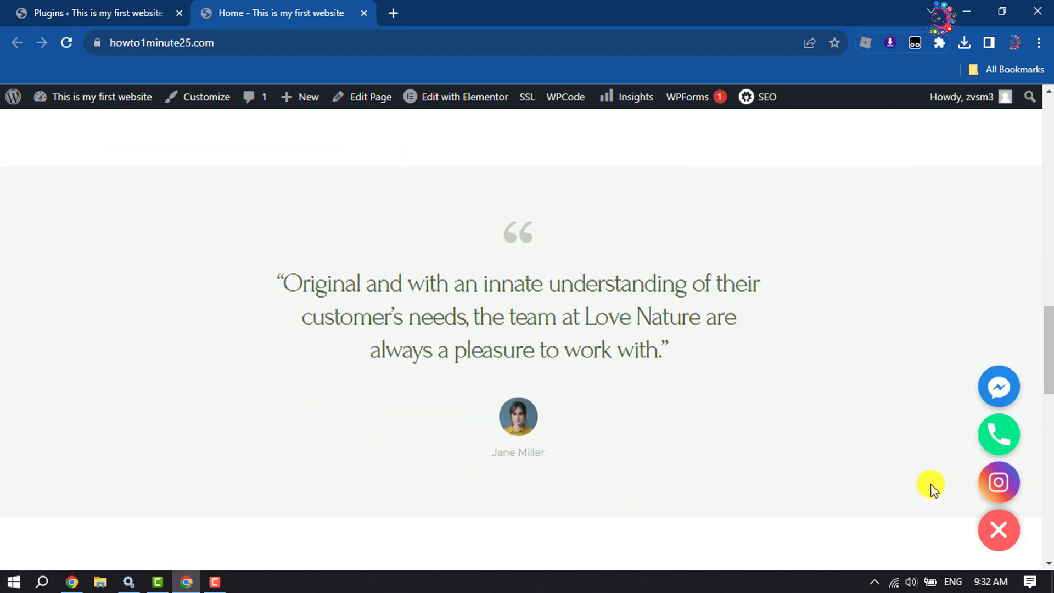
left_click(999, 483)
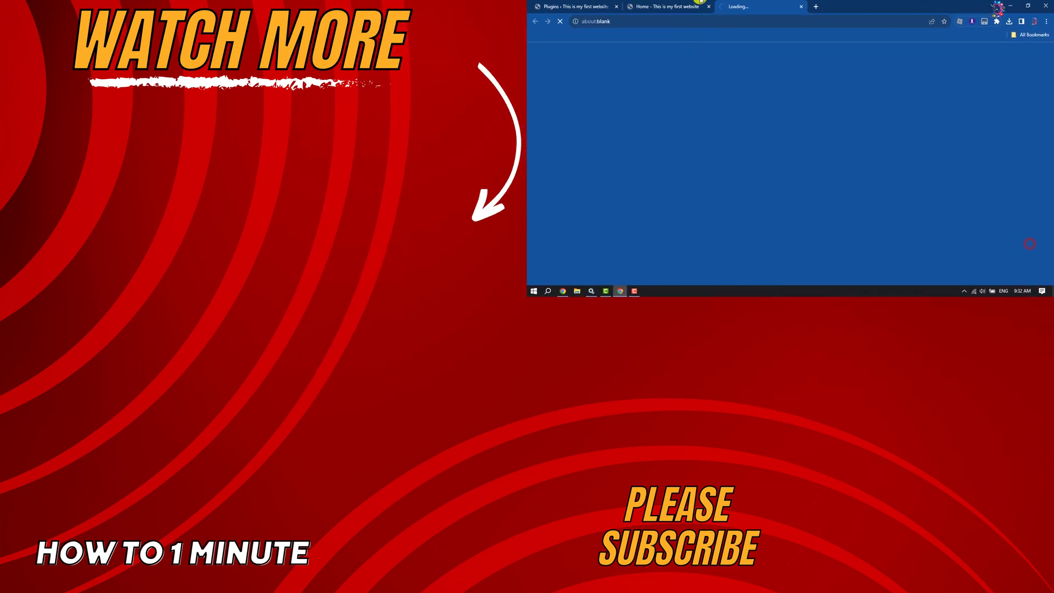